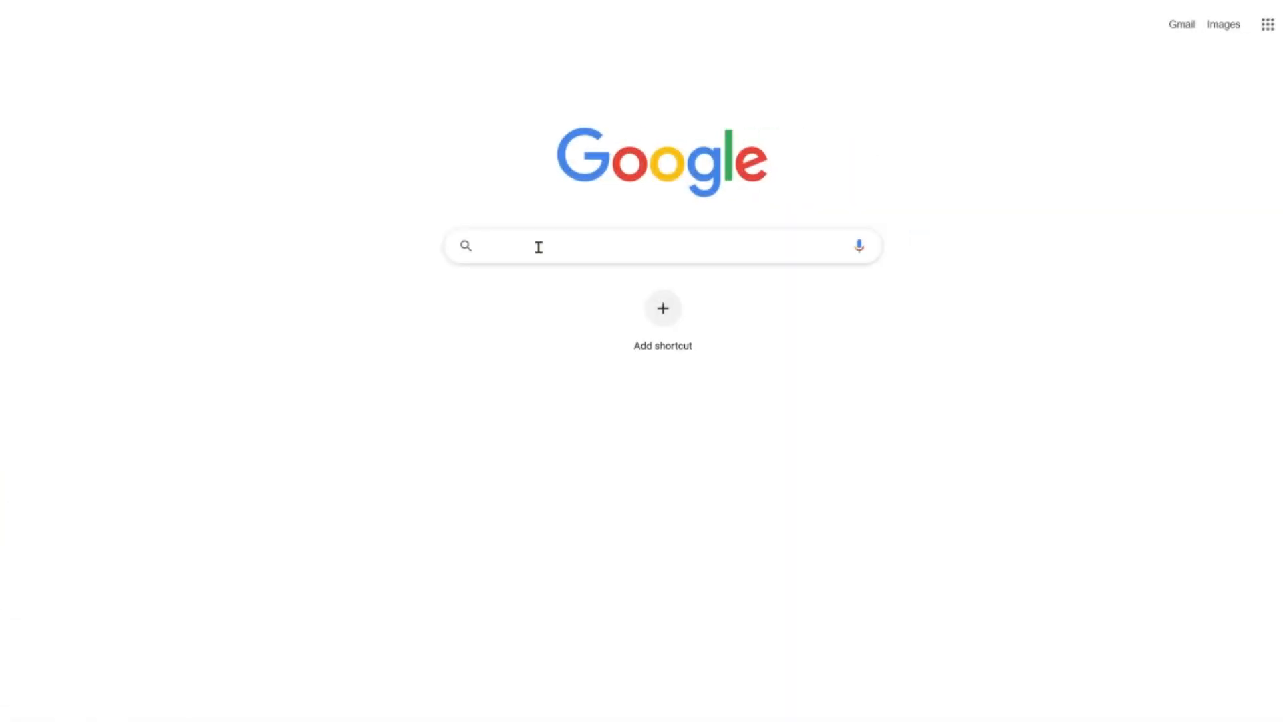
# Search Google for "Best RAM for Core i7 9700K" and open the gamingcutter.com guide from the results.
pyautogui.write('Best RAM for Core i7 9700K')
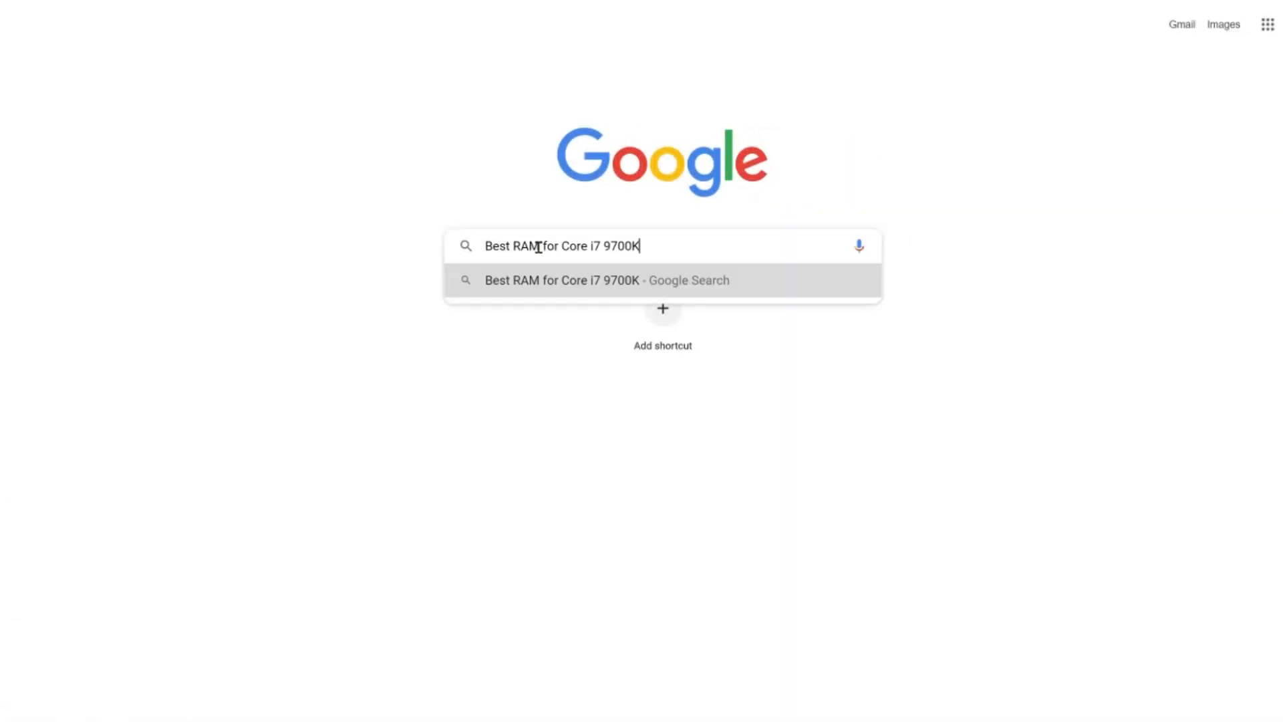
pyautogui.scroll(-1, 541, 253)
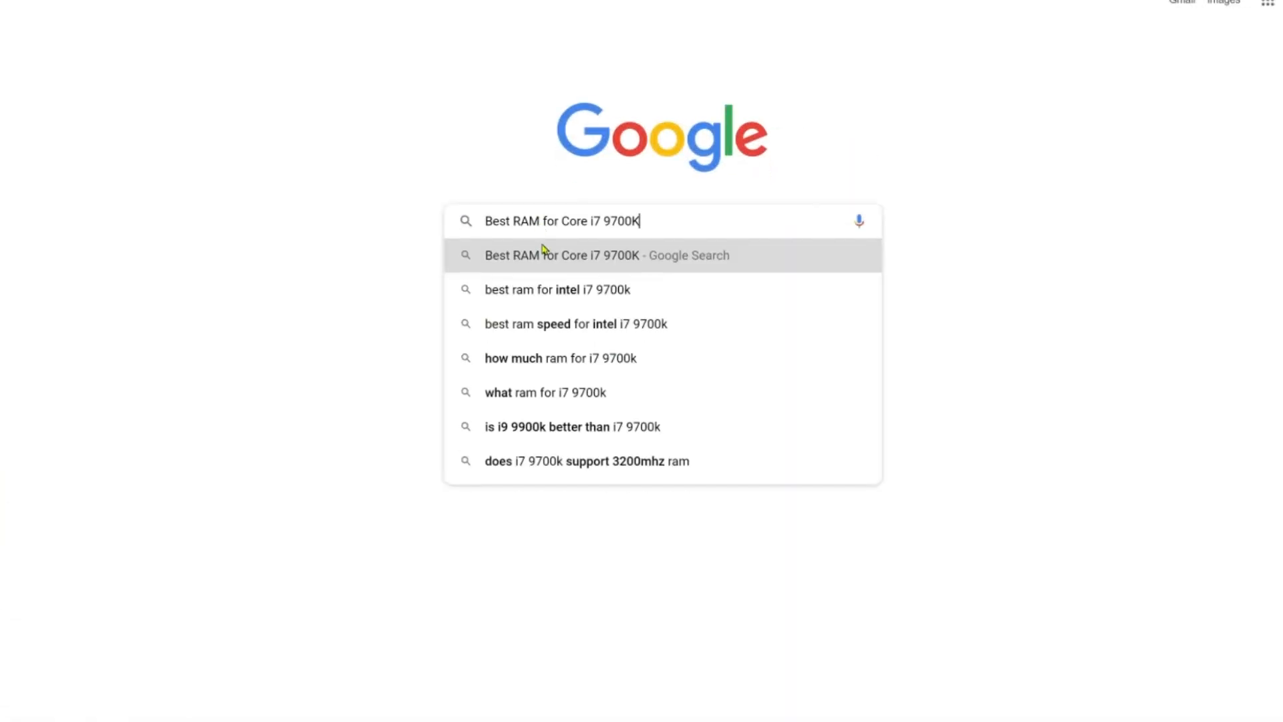
pyautogui.click(543, 254)
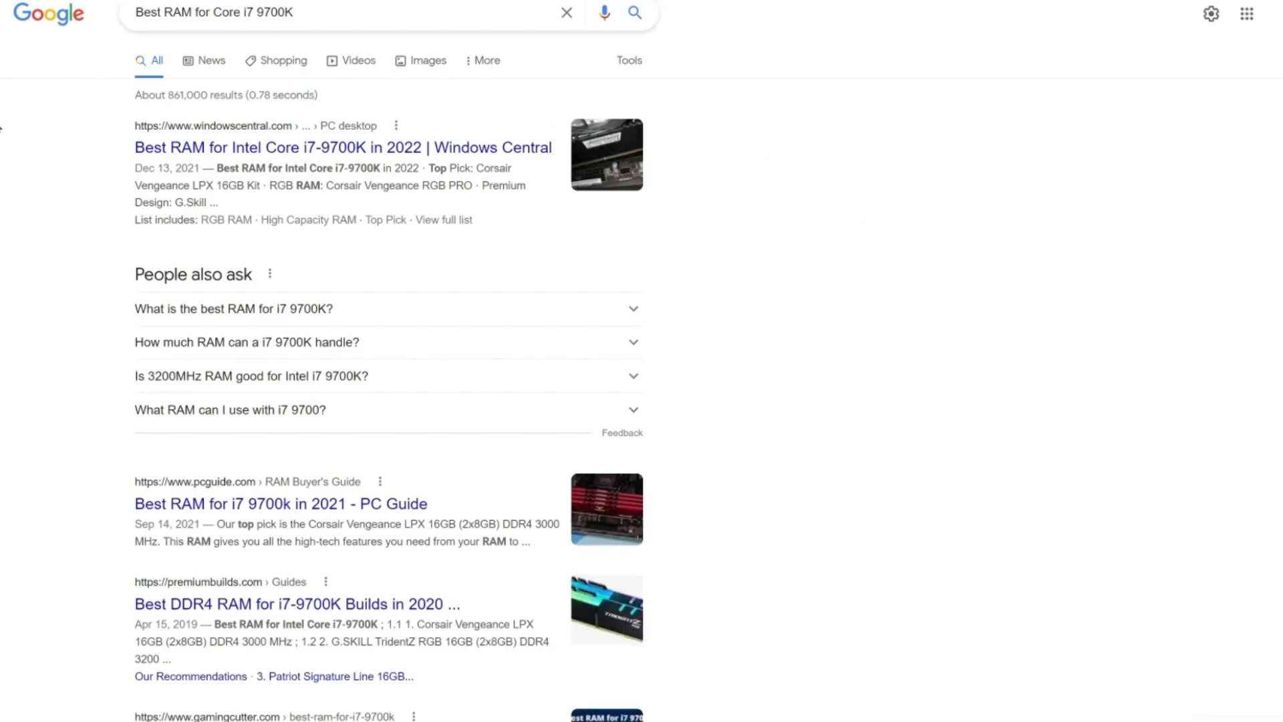
pyautogui.scroll(-4, 1, 105)
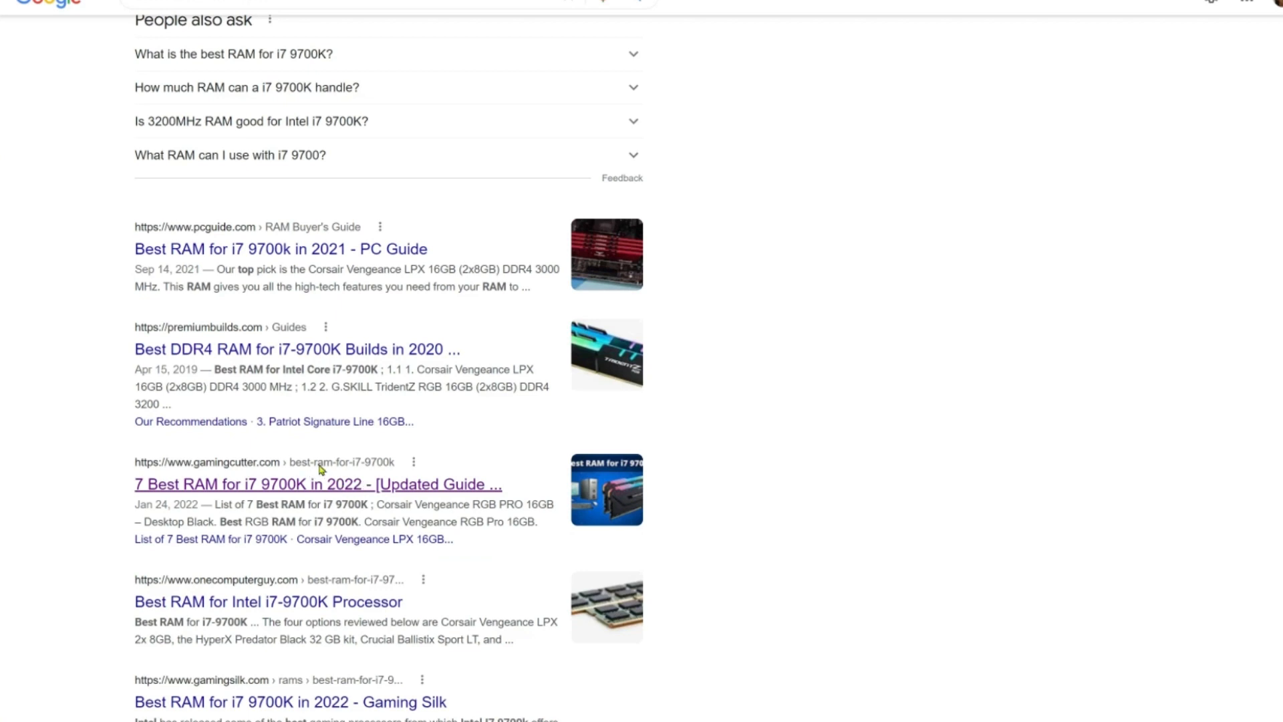
pyautogui.click(317, 468)
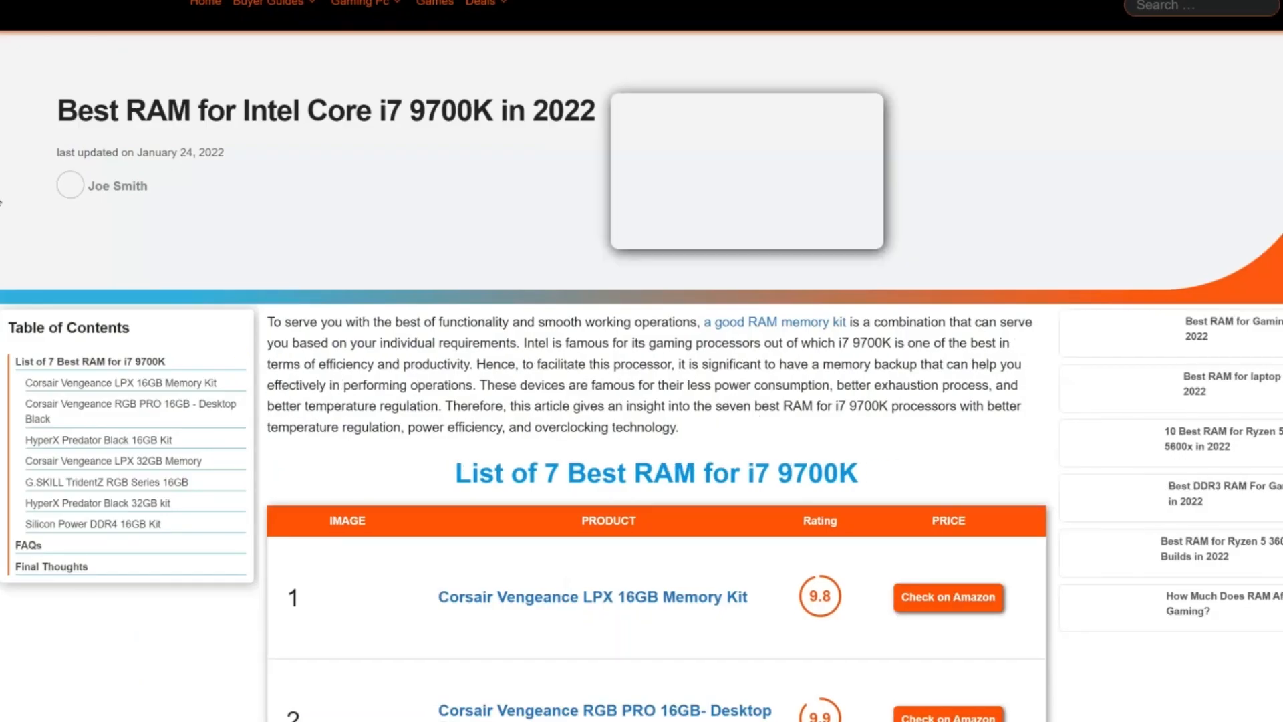
# Open the Amazon page for the Corsair Vengeance LPX 16GB Memory Kit from the guide's list and look through it.
pyautogui.scroll(-7, 944, 164)
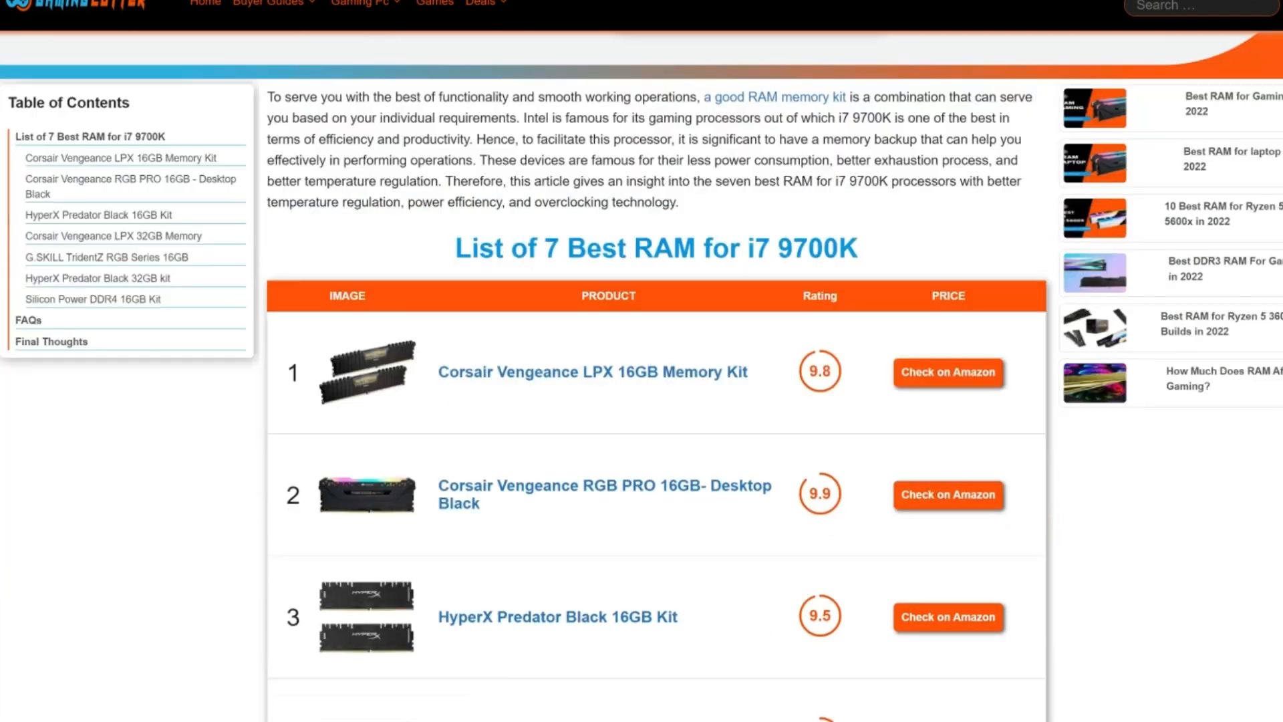
pyautogui.click(945, 163)
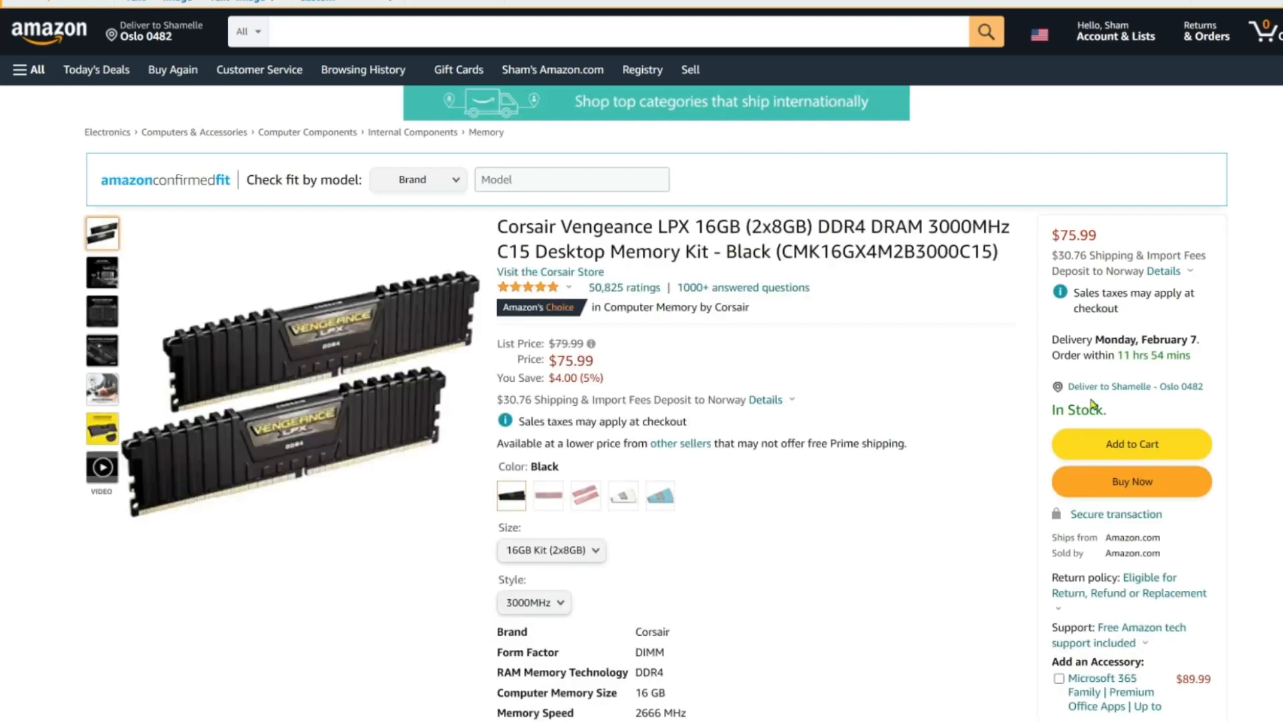
pyautogui.scroll(-10, 933, 221)
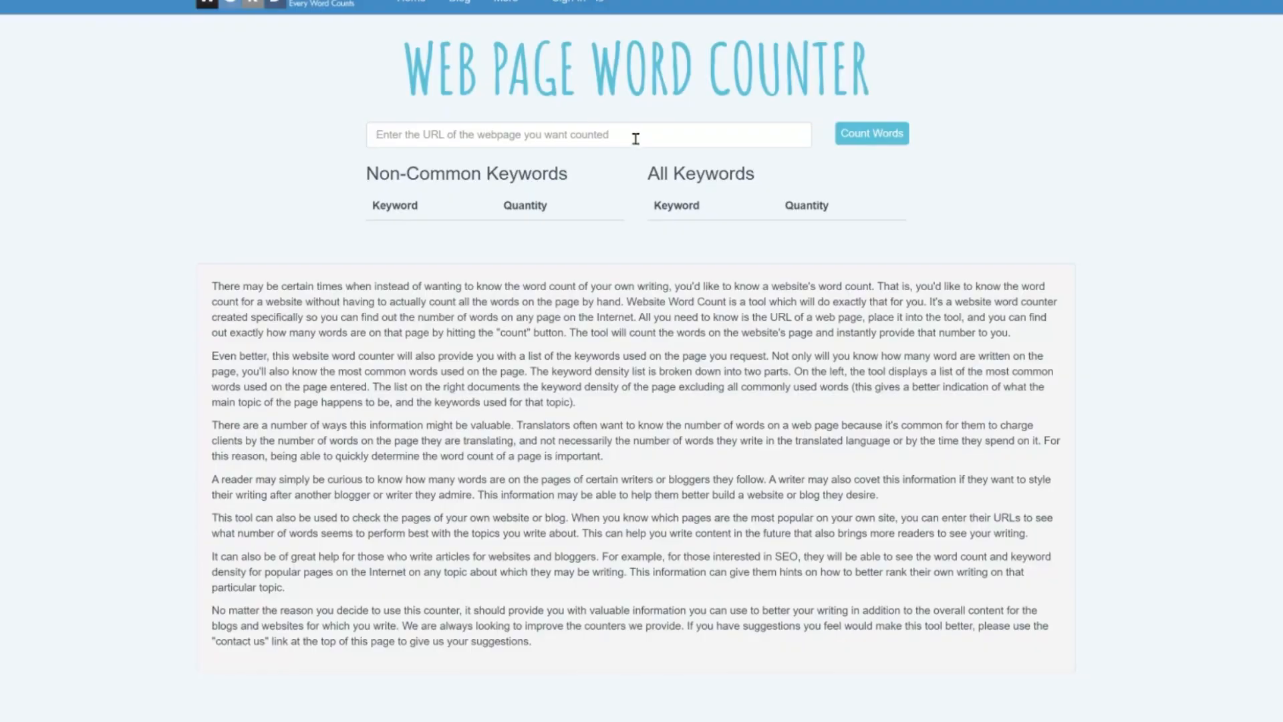
pyautogui.click(636, 135)
pyautogui.write('https://www.gamingcutter.com/best-ram-for-i7-9700k/')
pyautogui.click(898, 130)
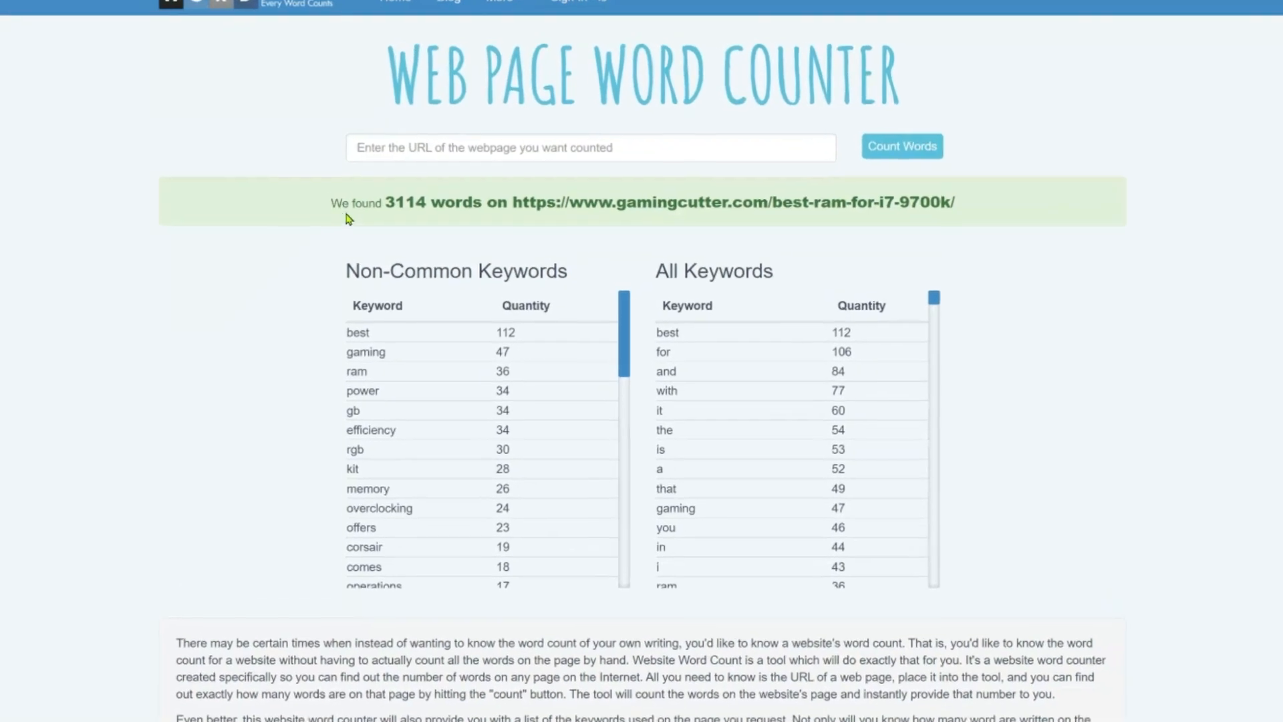
pyautogui.moveTo(426, 204); pyautogui.dragTo(342, 190)
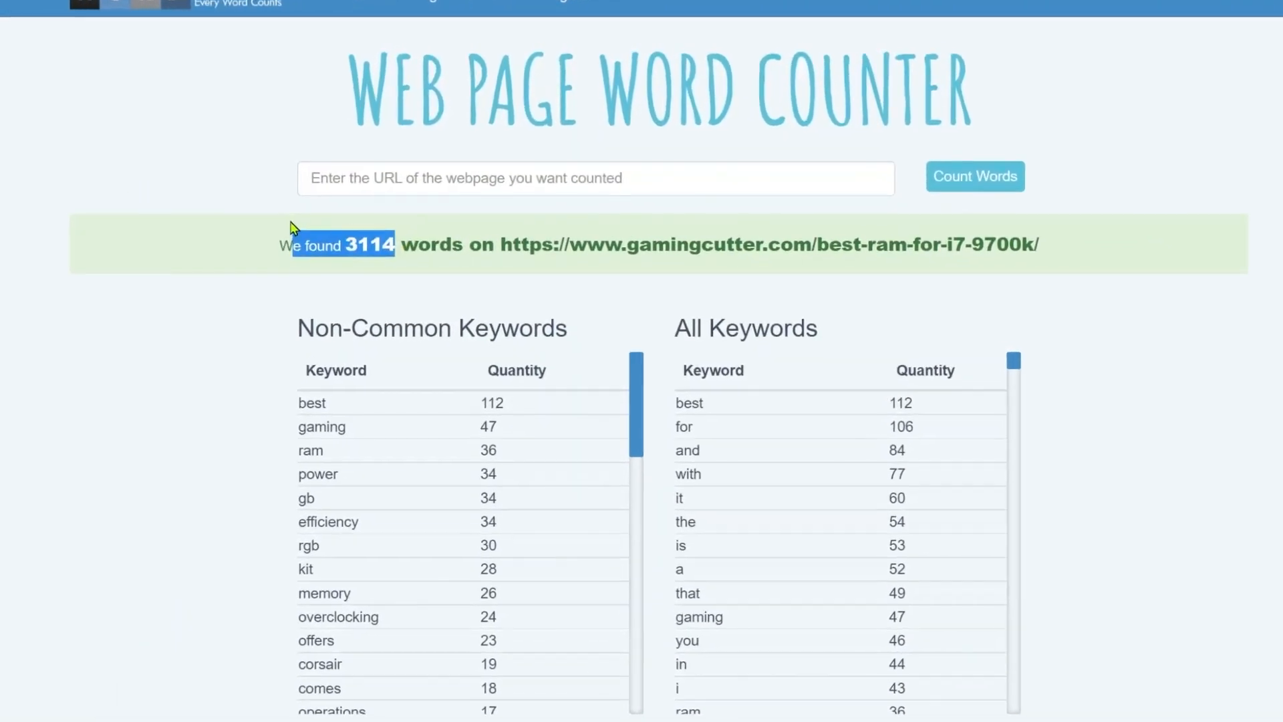
pyautogui.click(982, 324)
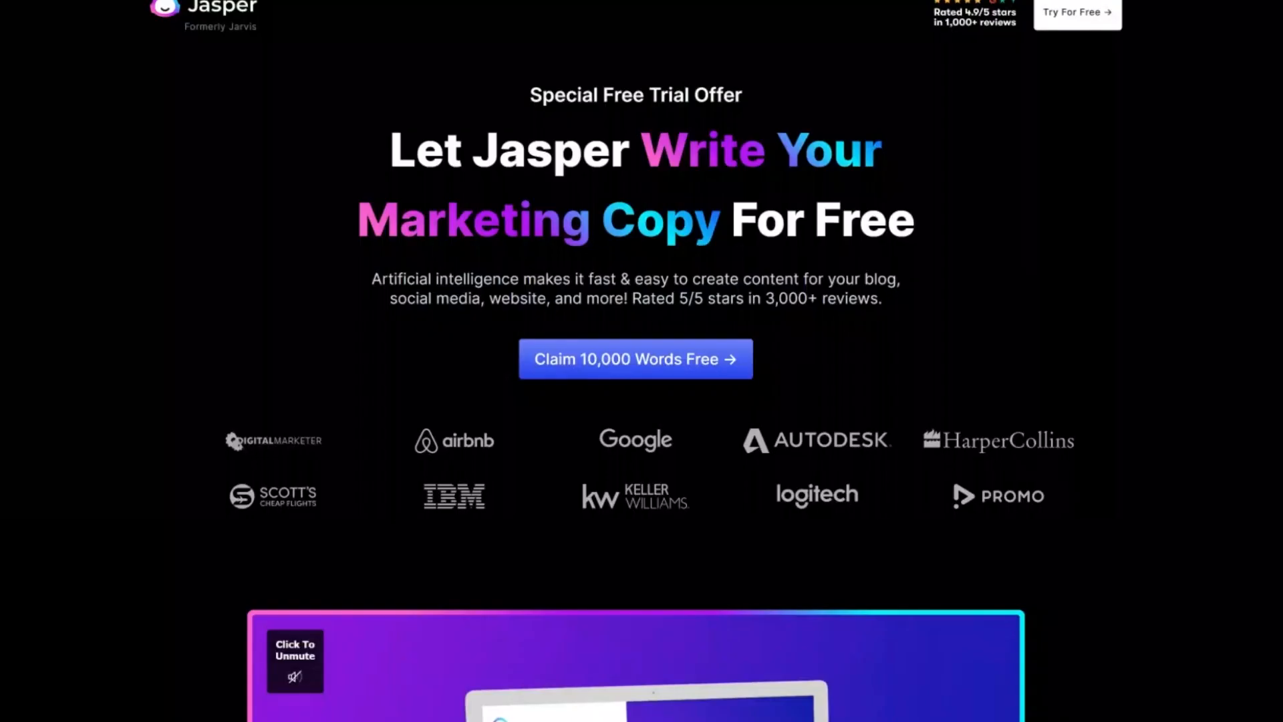
# Look over Jasper's free trial page and claim the 10,000 free words offer.
pyautogui.scroll(-5, 394, 422)
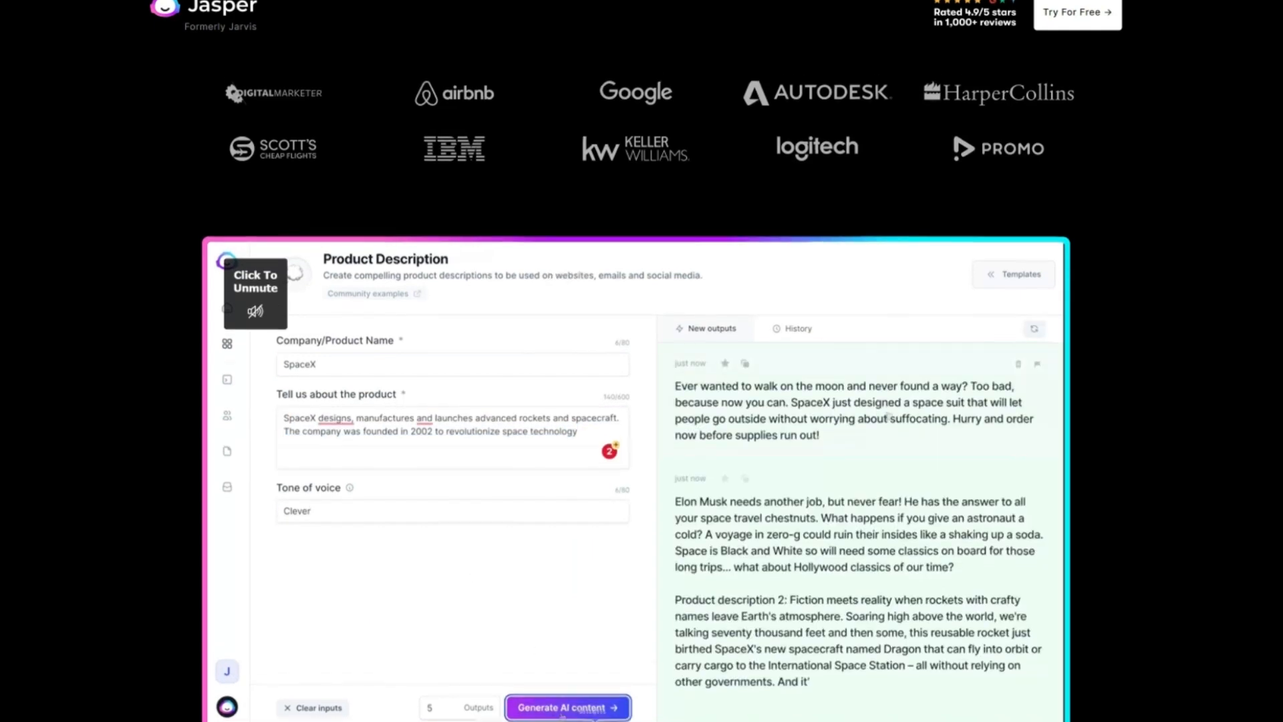
pyautogui.scroll(3, 641, 401)
pyautogui.scroll(3, 642, 361)
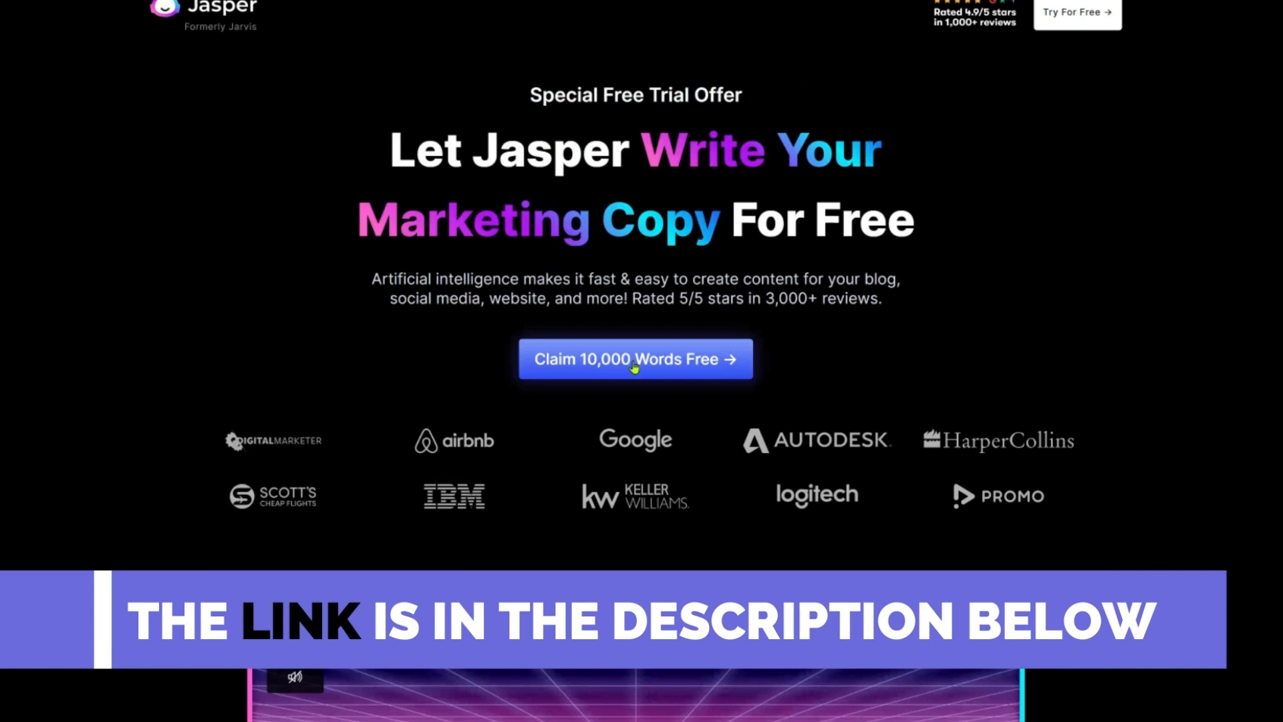
pyautogui.click(634, 361)
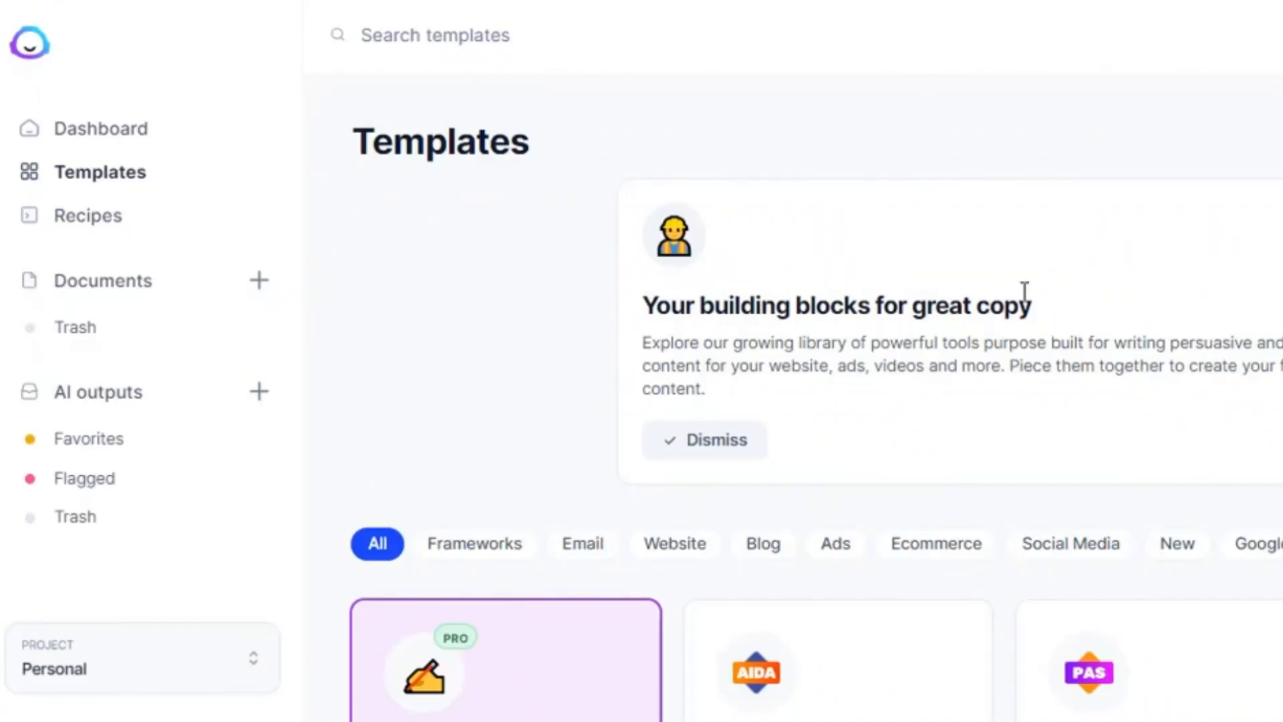
# Filter Jasper's templates to the Blog category and open the Blog Post Intro Paragraph template.
pyautogui.scroll(-2, 793, 401)
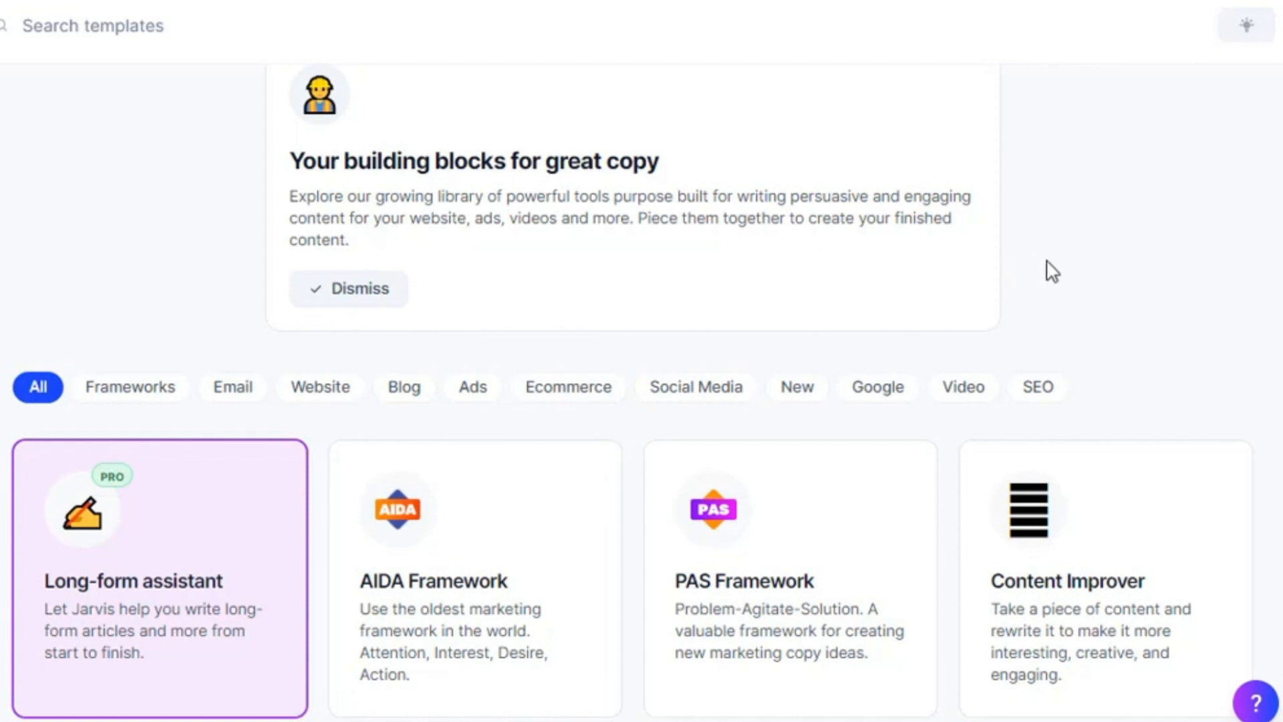
pyautogui.scroll(2, 1042, 261)
pyautogui.scroll(-4, 1048, 261)
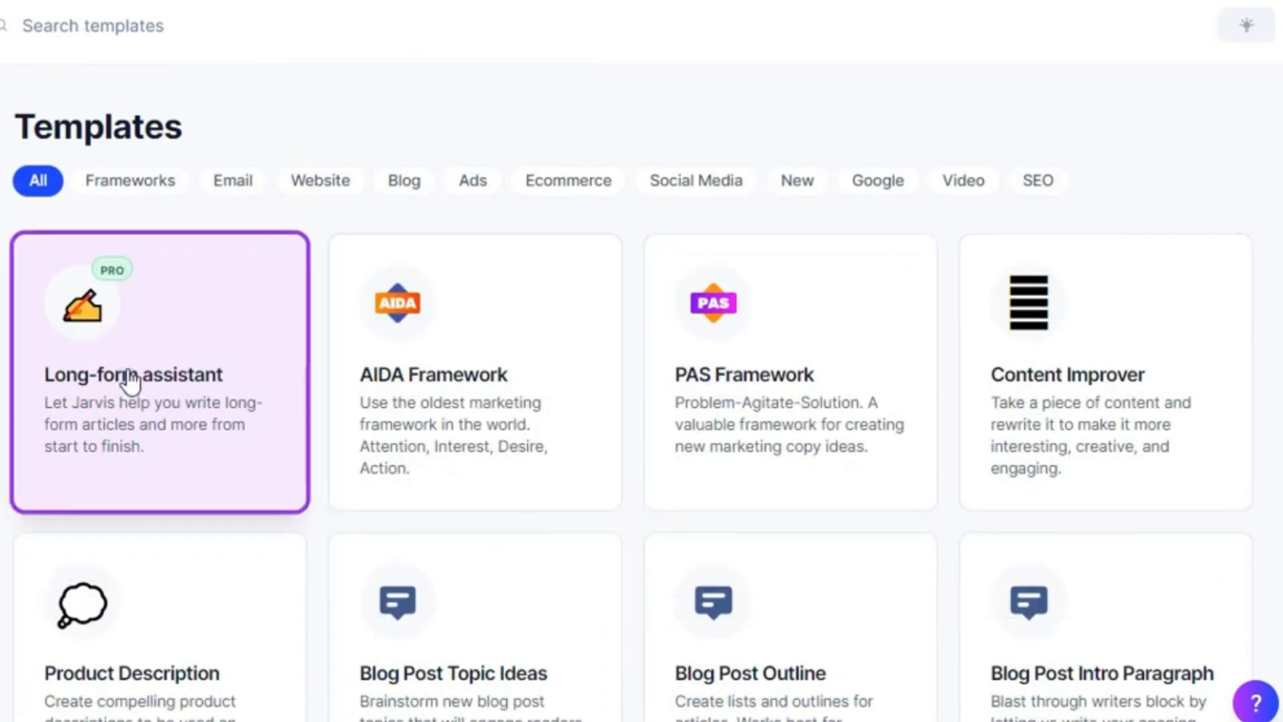
pyautogui.click(404, 192)
pyautogui.scroll(-2, 1014, 298)
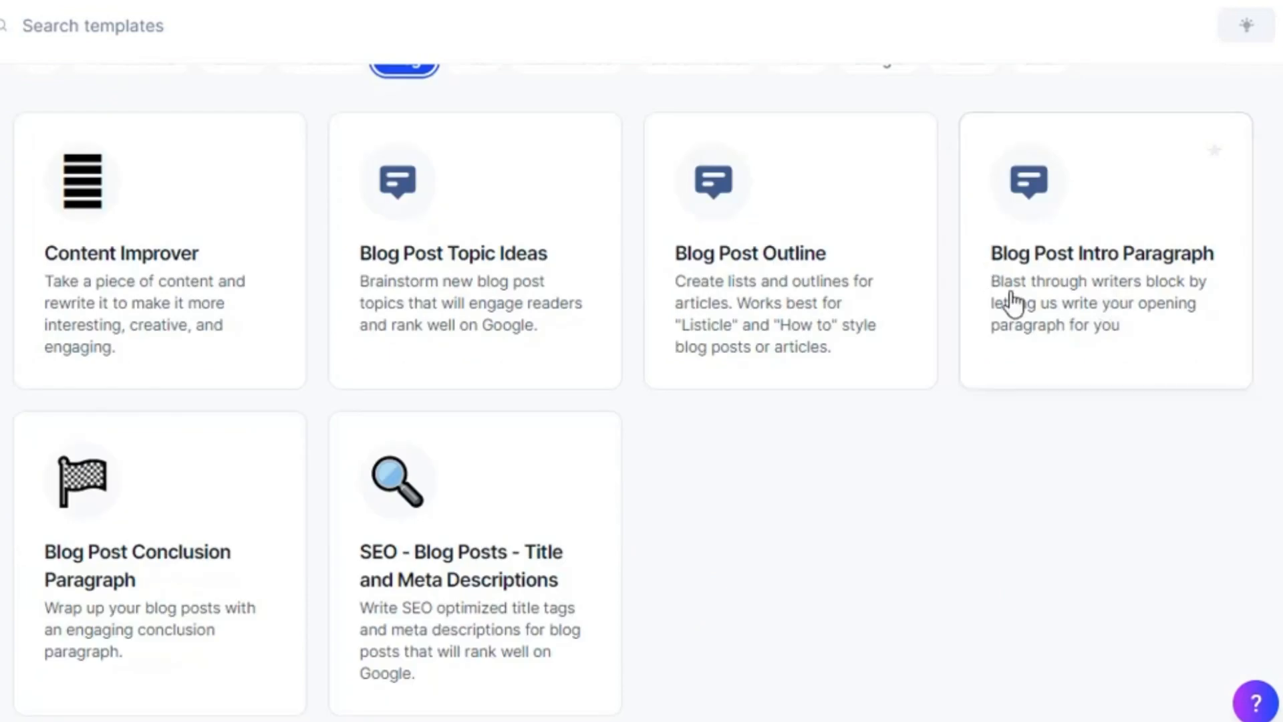
pyautogui.click(1094, 323)
# Generate intros titled "Best RAM for Core i7 9700K" for the audience "Gamers, PC enthusiast" in the tone "Professional, conversational".
pyautogui.click(307, 212)
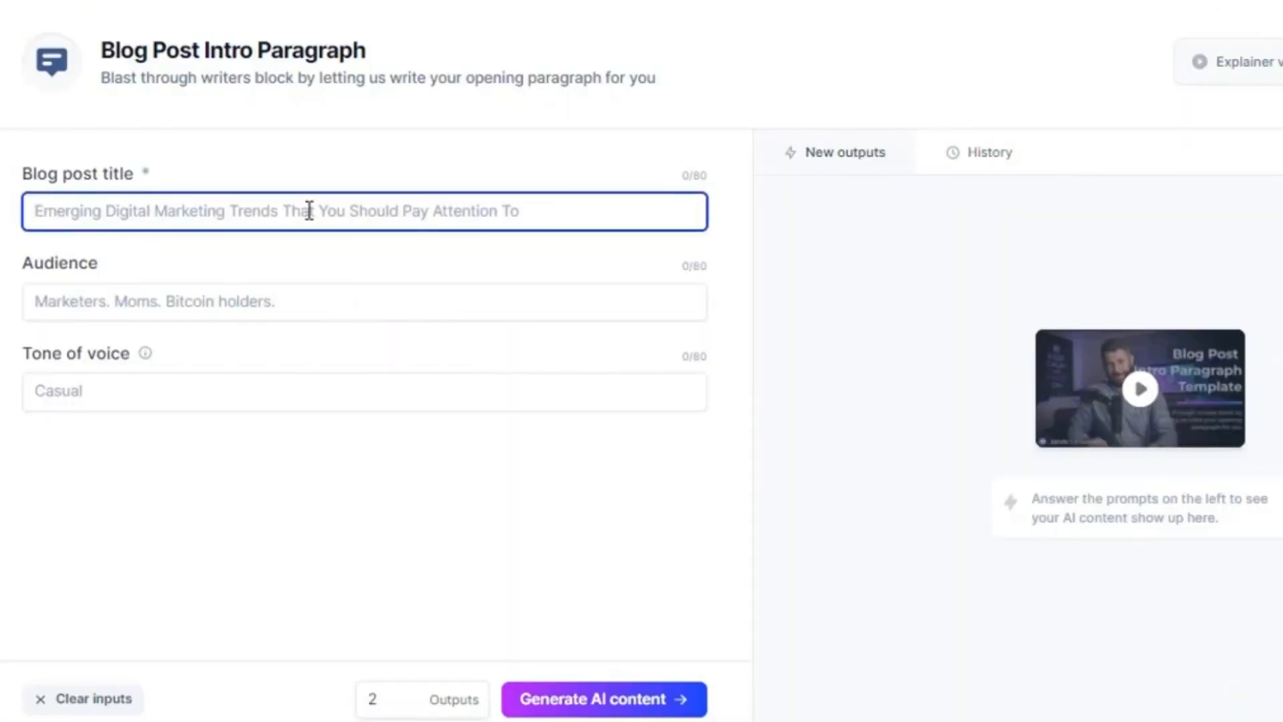
pyautogui.write('Best RAM for Core i7 9700K')
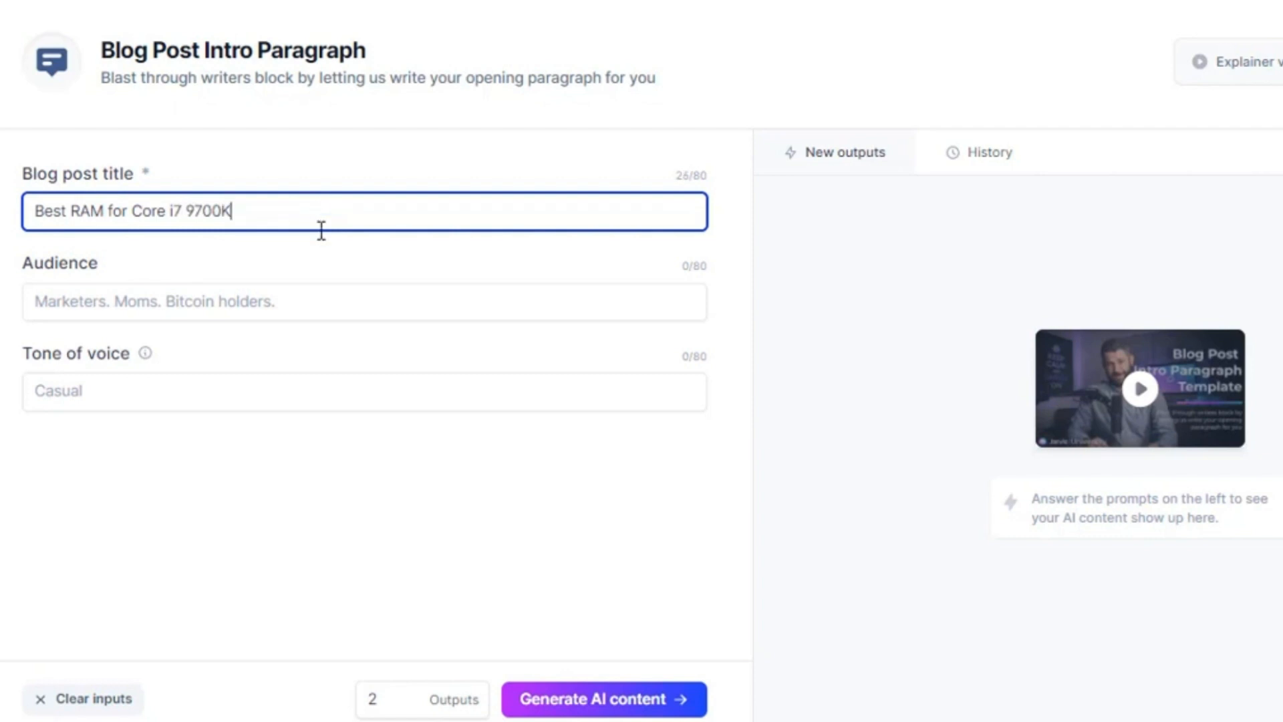
pyautogui.click(294, 306)
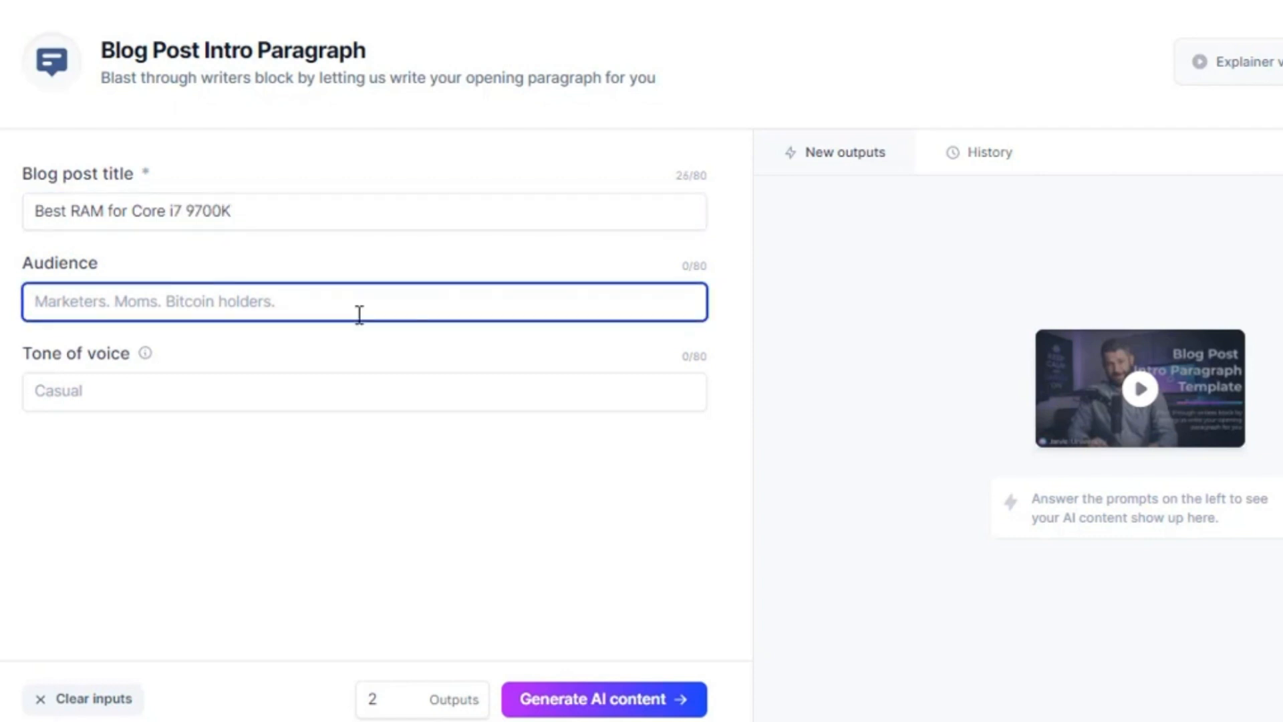
pyautogui.write('Gamers, PC enthusiast')
pyautogui.click(327, 384)
pyautogui.write('Professional, conversational')
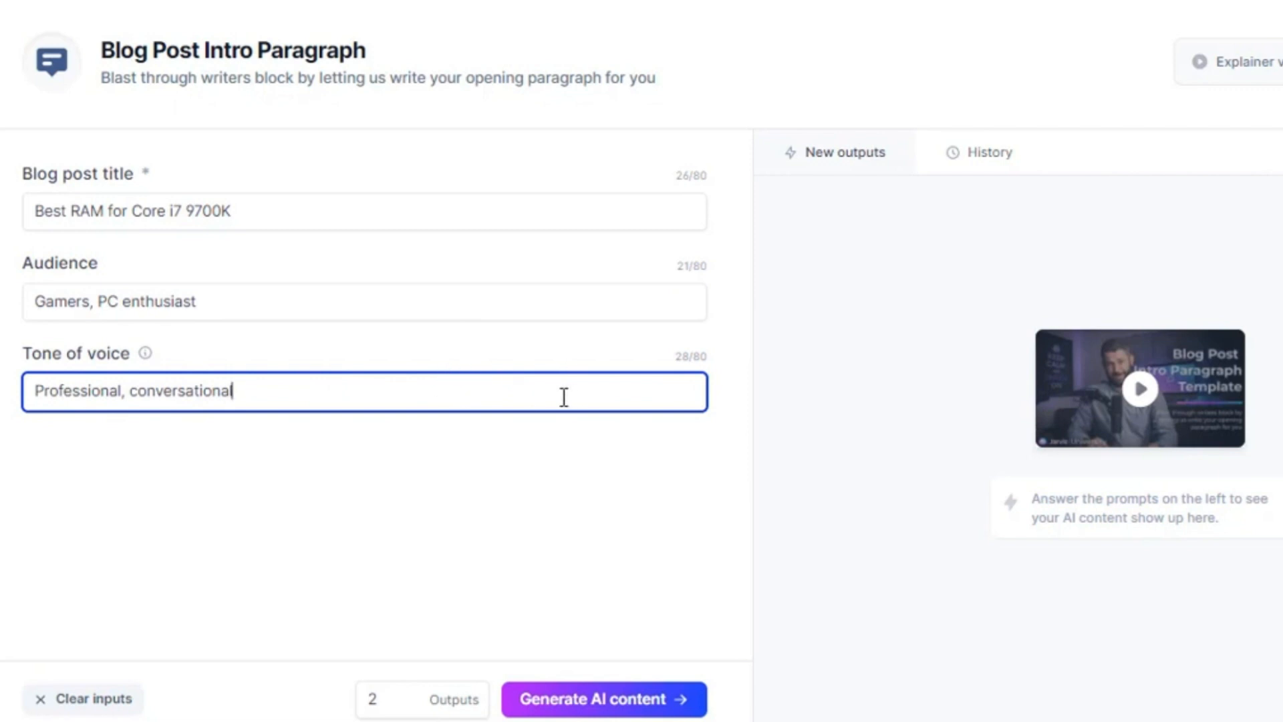
pyautogui.click(601, 699)
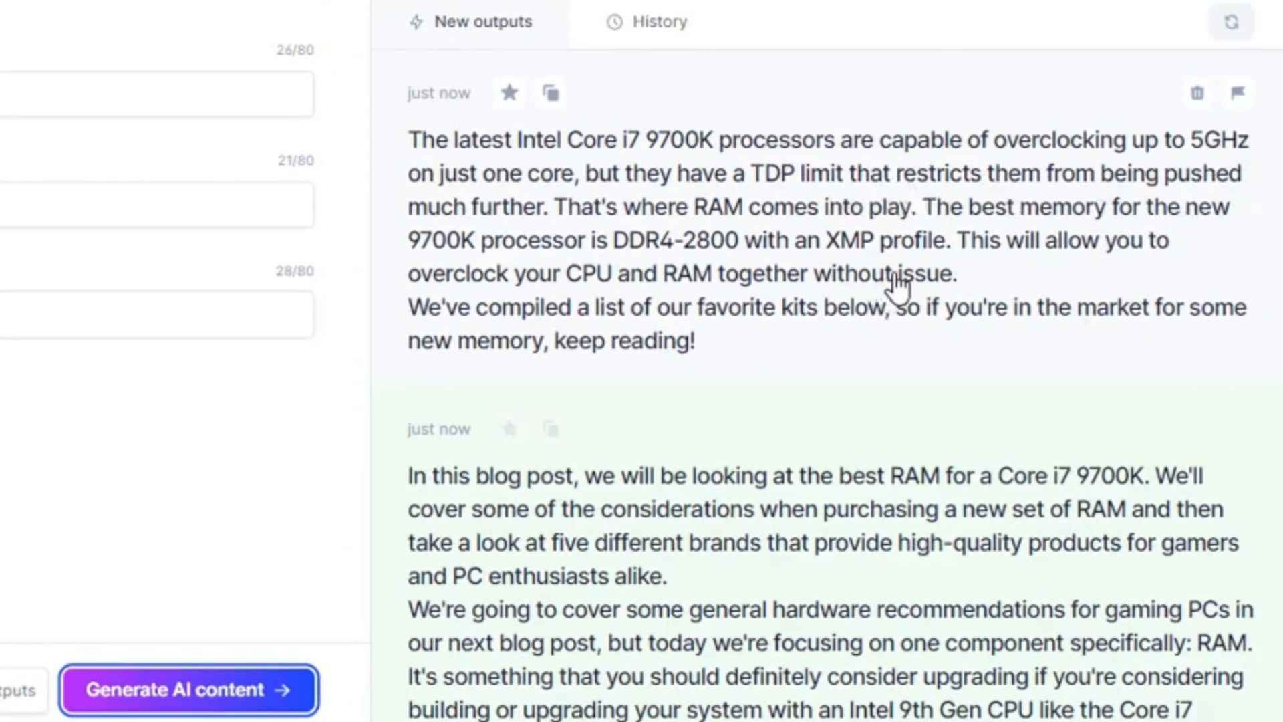
# Copy the second generated intro and paste it into a new blank Word document.
pyautogui.scroll(-4, 889, 293)
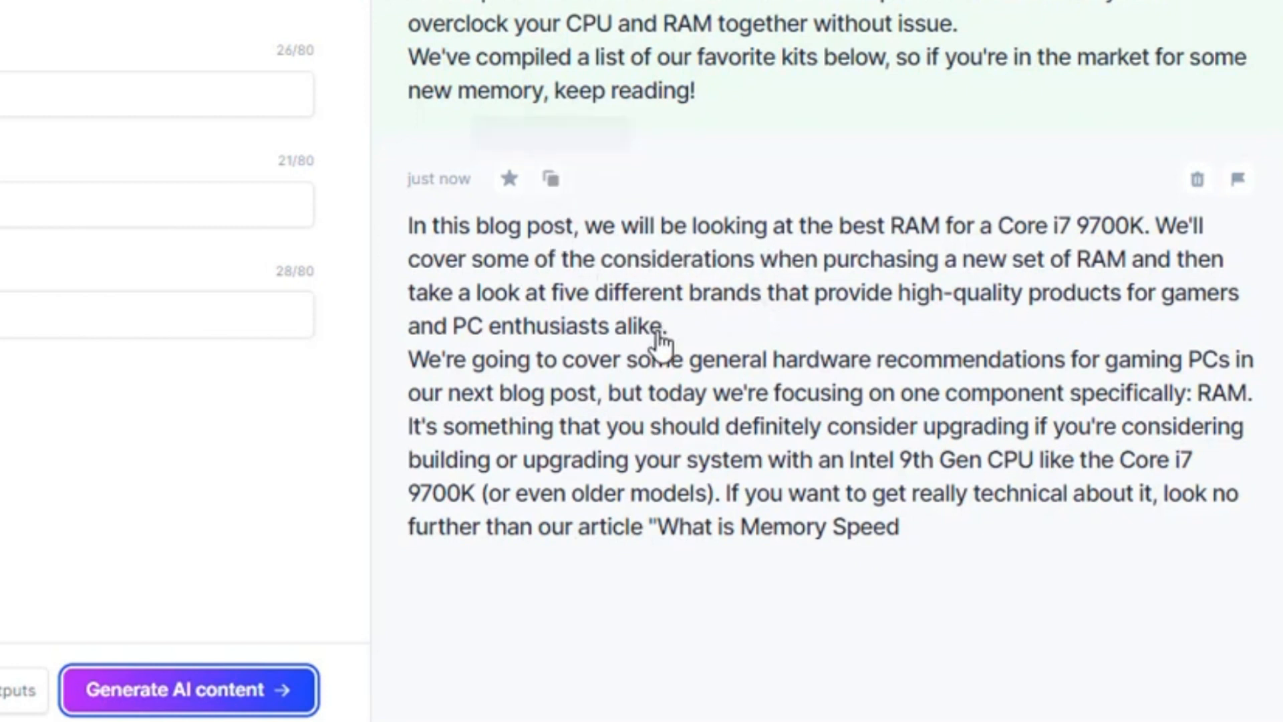
pyautogui.click(550, 178)
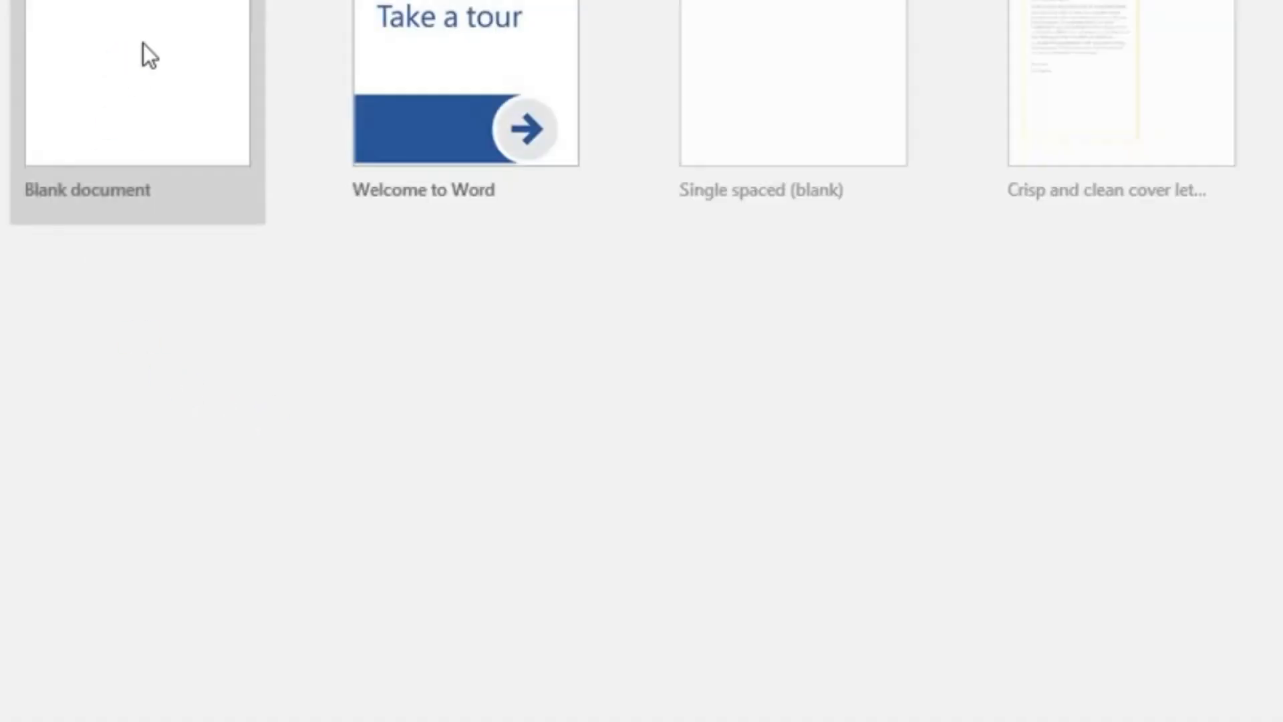
pyautogui.click(143, 51)
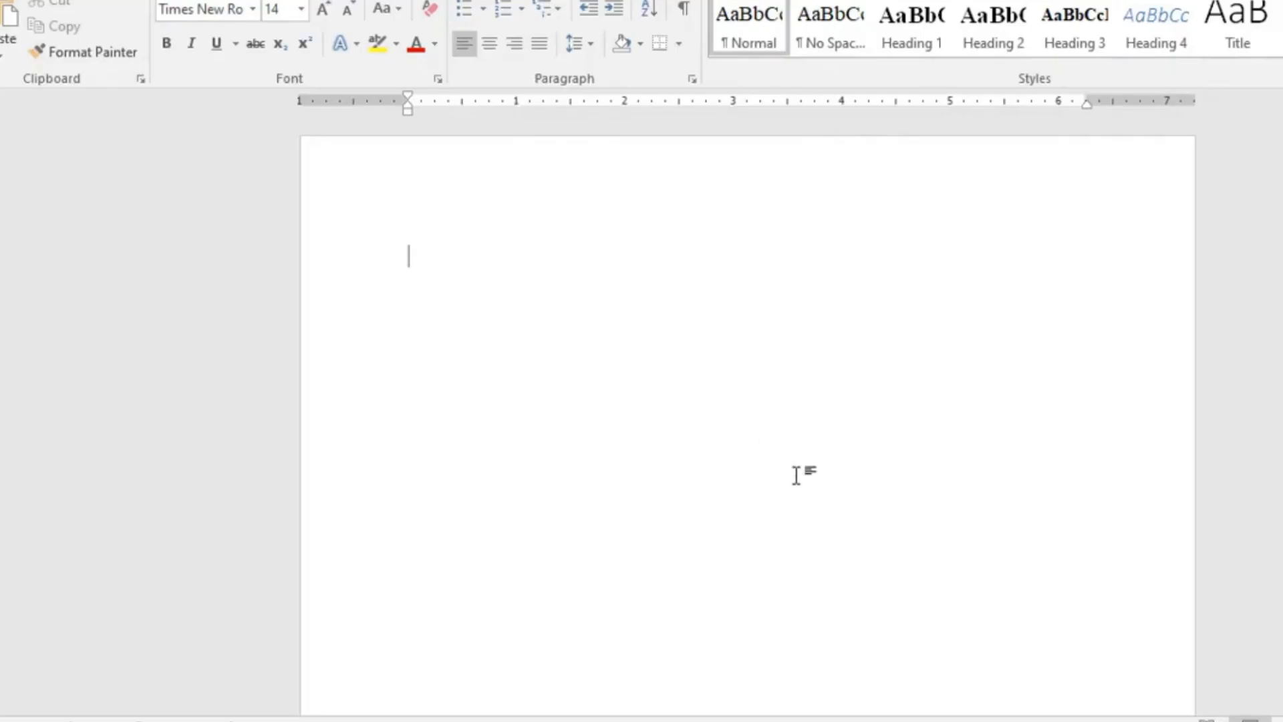
pyautogui.hotkey('ctrl', 'v')
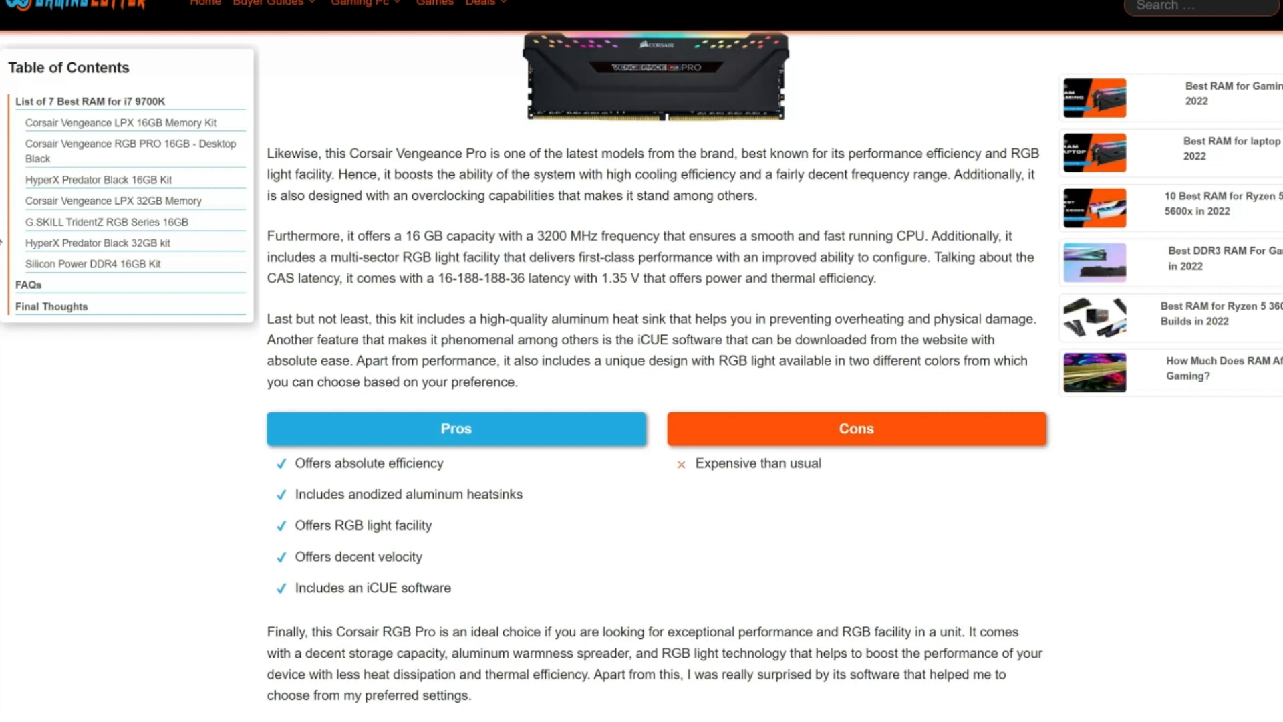
# Review how the gamingcutter.com guide structures its product sections with images, descriptions, pros and cons.
pyautogui.scroll(-3, 658, 374)
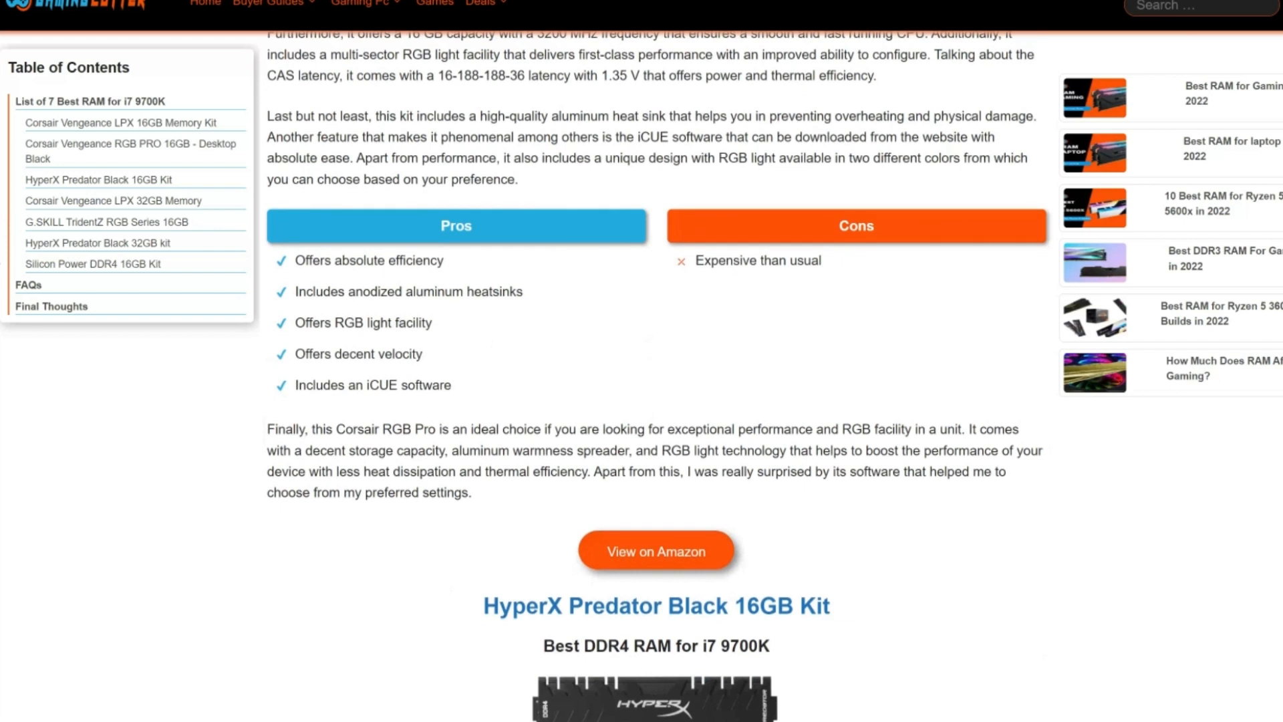
pyautogui.scroll(-5, 657, 374)
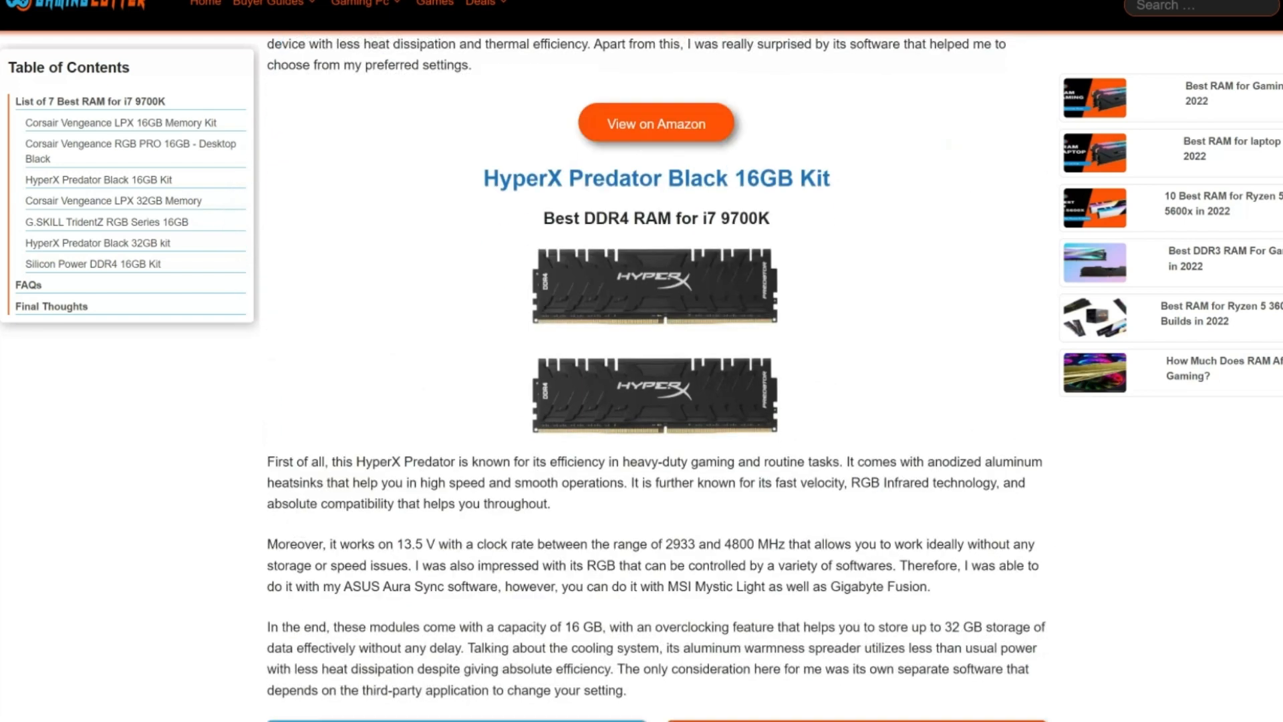
pyautogui.scroll(-2, 657, 379)
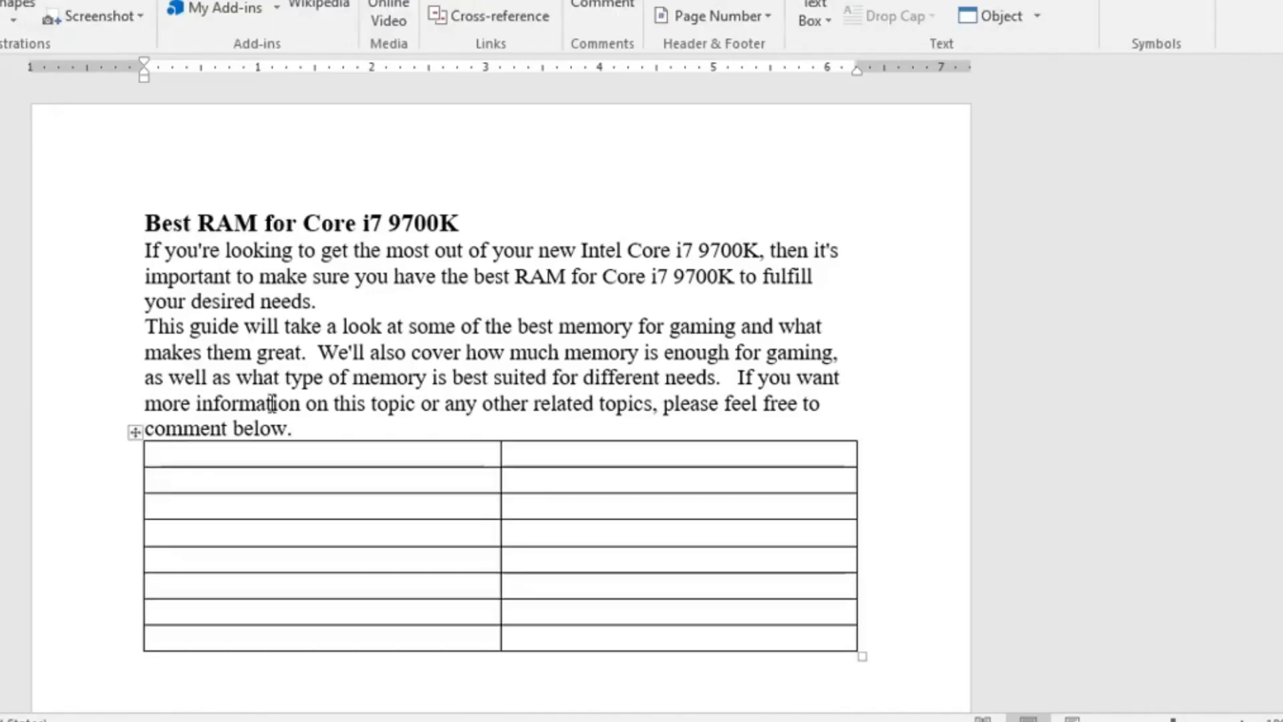
# Label the two columns of the Word document's empty table "Product Name" and "Price".
pyautogui.click(281, 455)
pyautogui.scroll(-3, 292, 401)
pyautogui.write('Product Name')
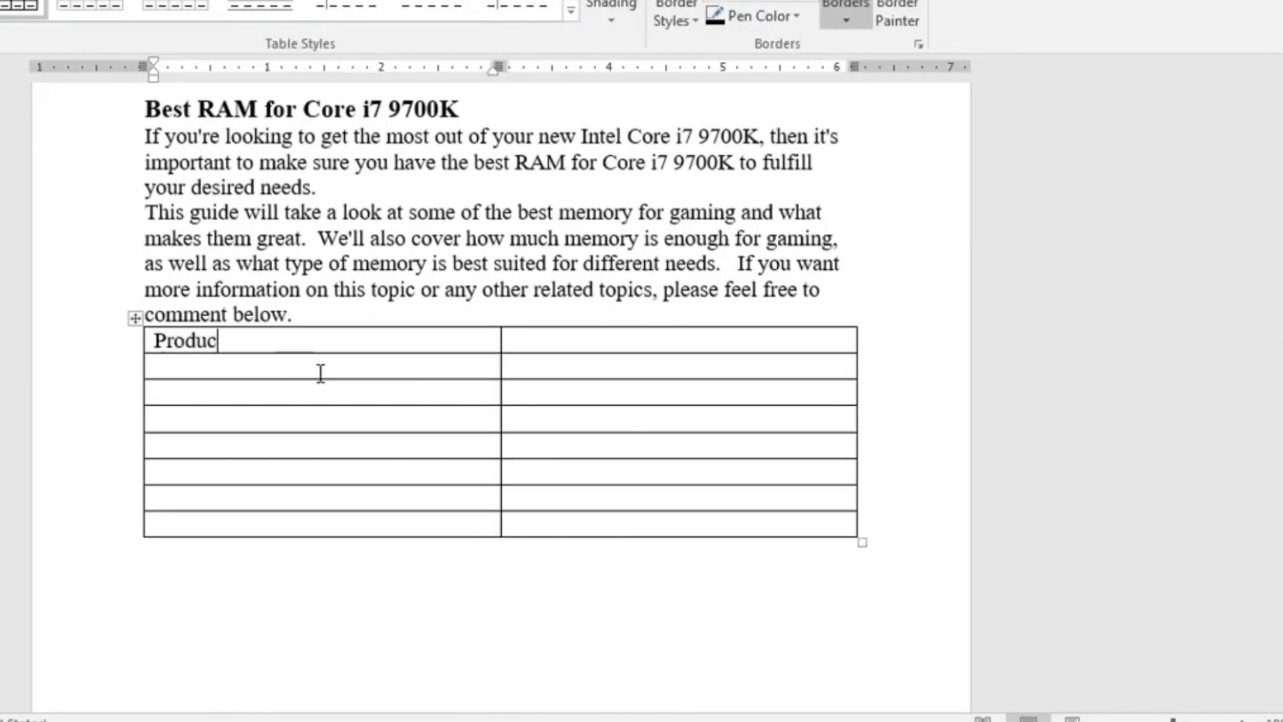
pyautogui.press('Tab')
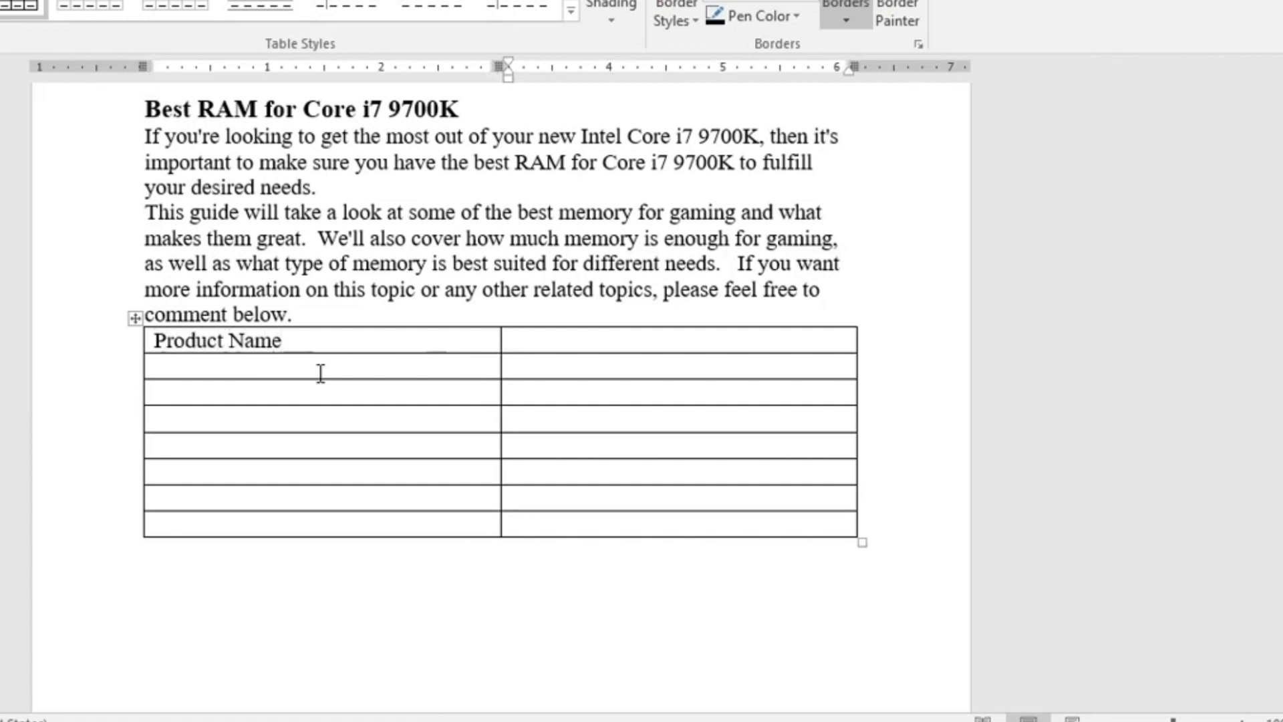
pyautogui.write('Price')
# Enter "1. G.Skill Trident Z Neo 16GB" in the first row under Product Name and select the product's name.
pyautogui.click(253, 361)
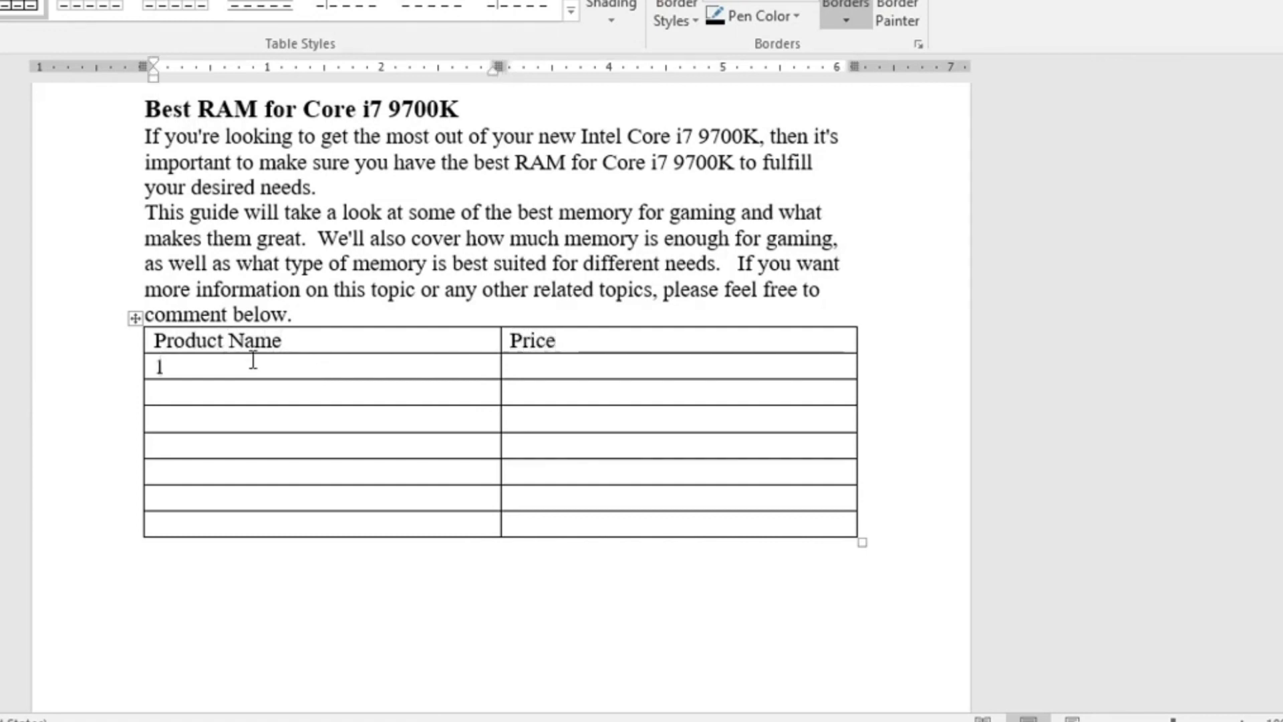
pyautogui.hotkey('ctrl', 's')
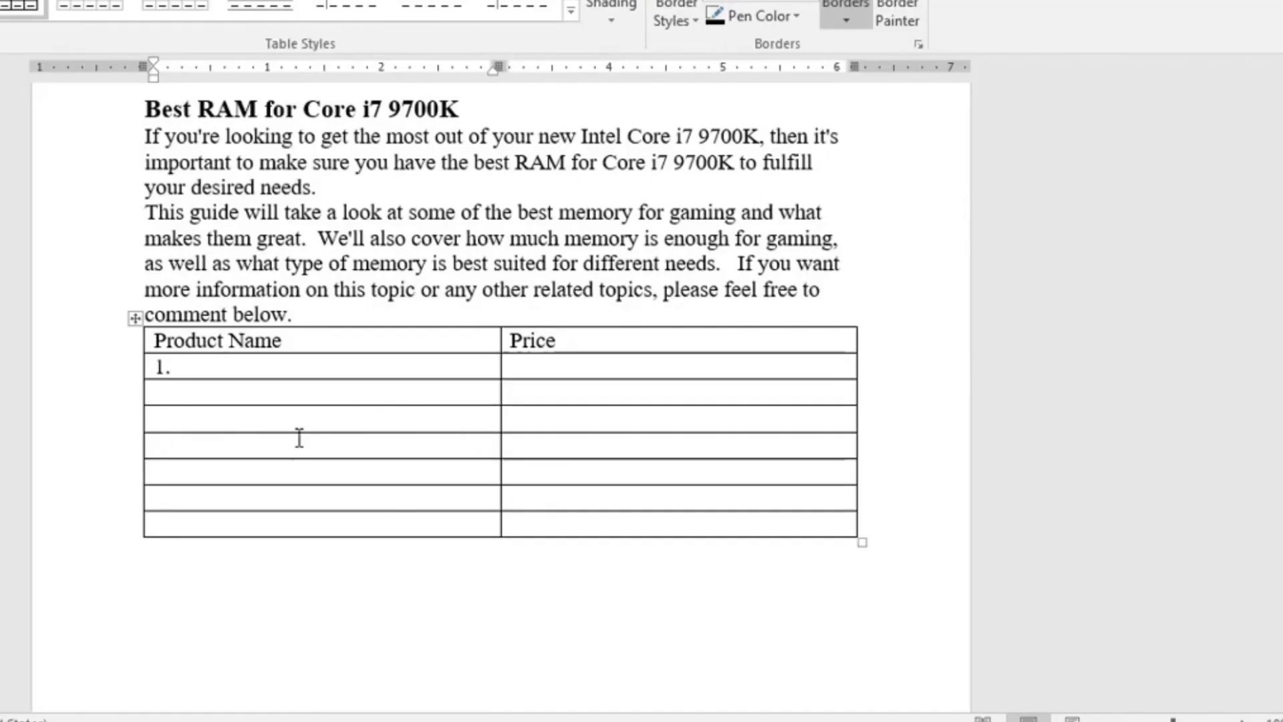
pyautogui.write('1.')
pyautogui.hotkey('ctrl', 'z')
pyautogui.write('G.Skill Trident Z Neo 16GB')
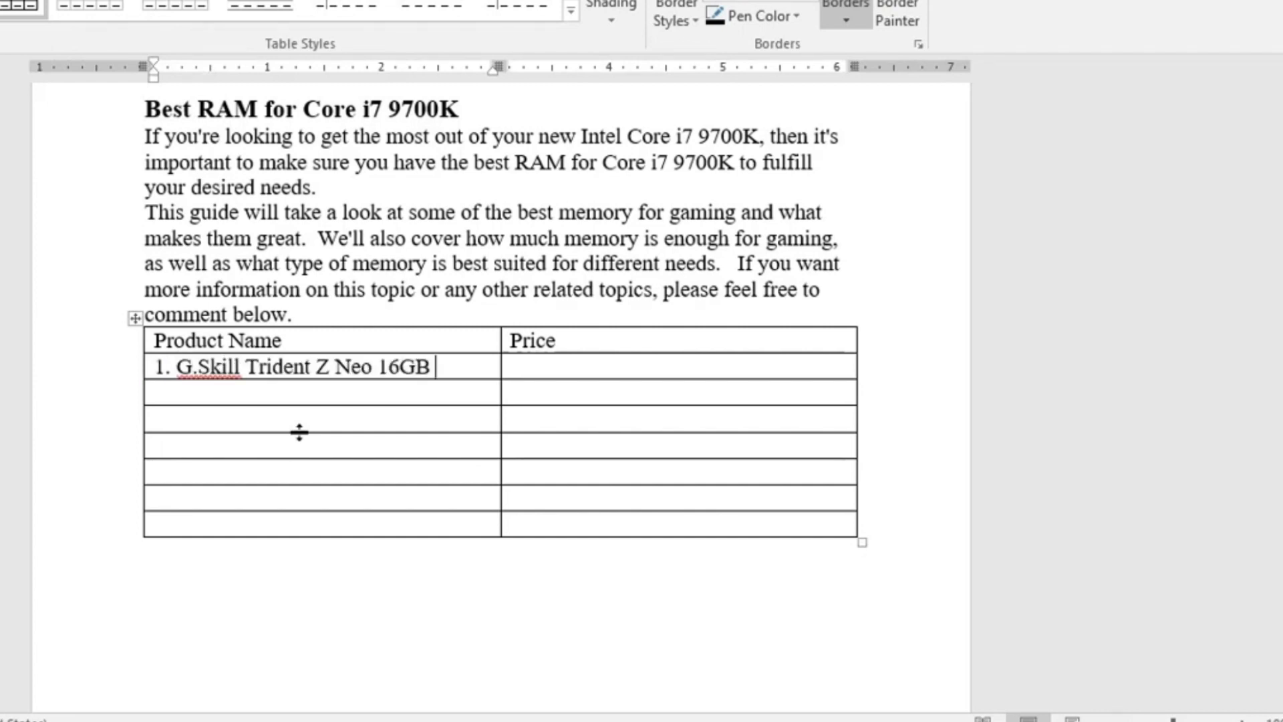
pyautogui.moveTo(460, 357); pyautogui.dragTo(191, 373)
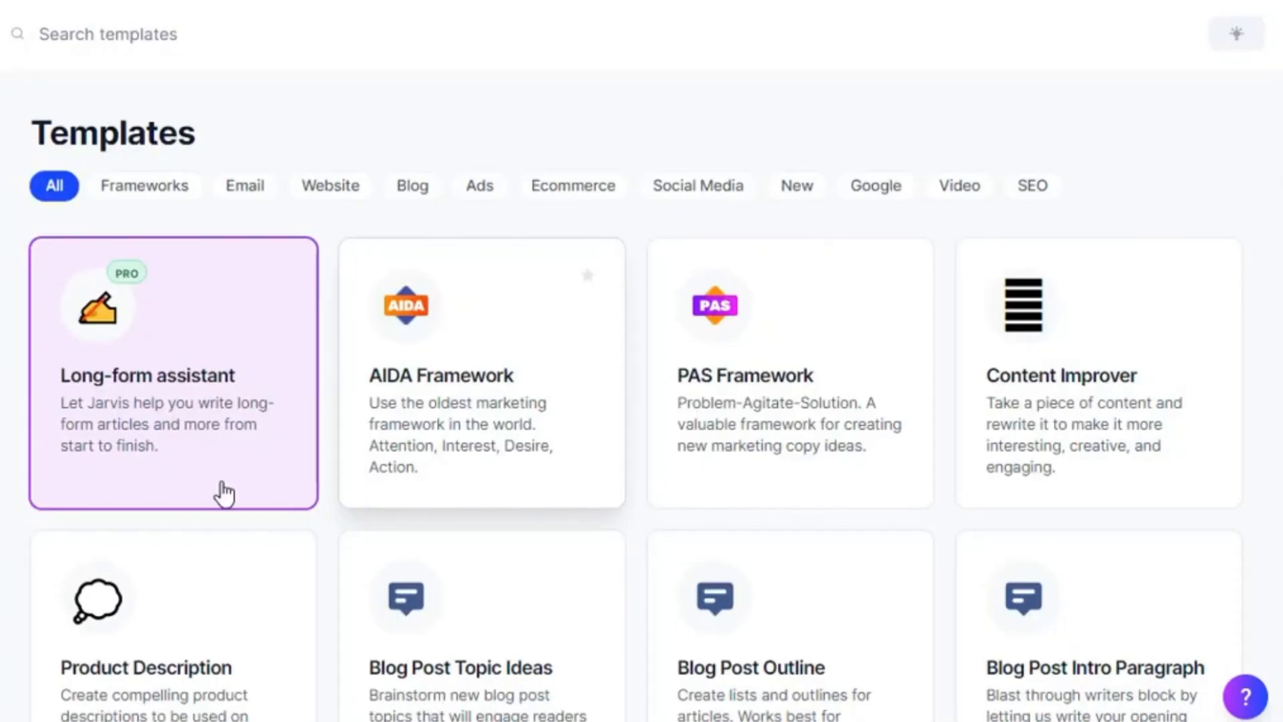
# Start a new long-form assistant document from scratch and title it "G.Skill Trident Z Neo 16GB Review".
pyautogui.click(221, 489)
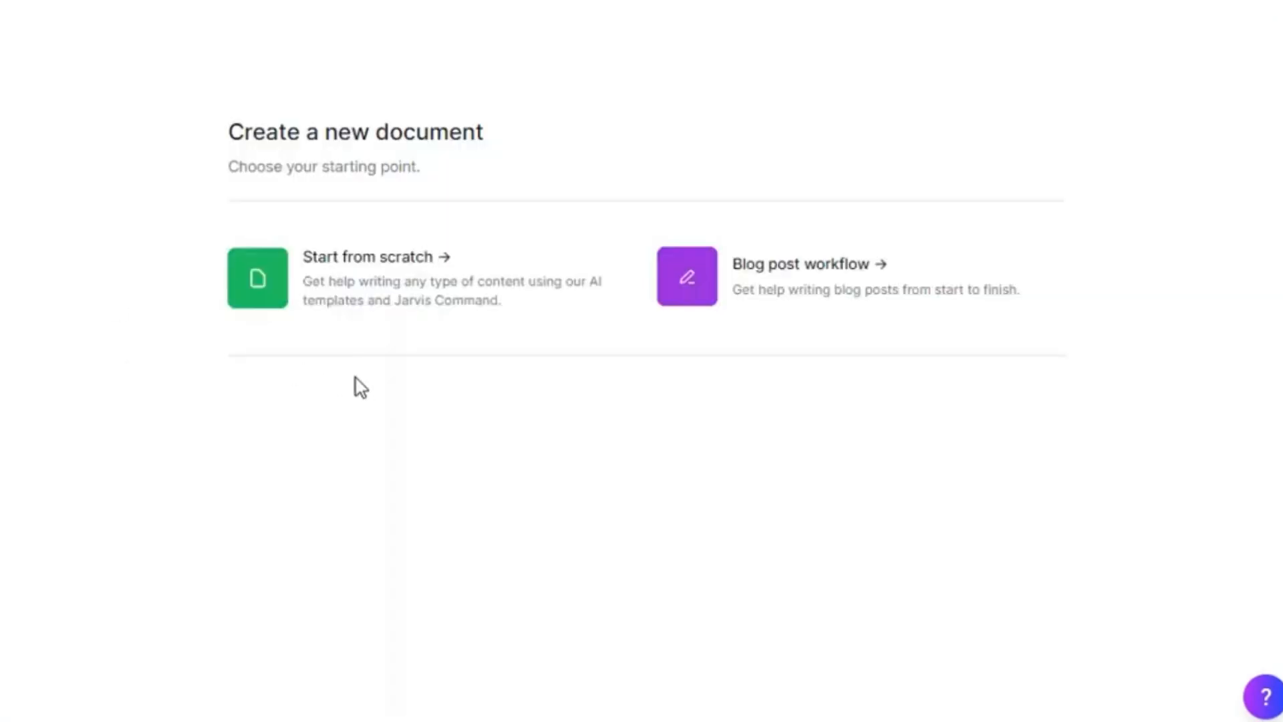
pyautogui.click(386, 301)
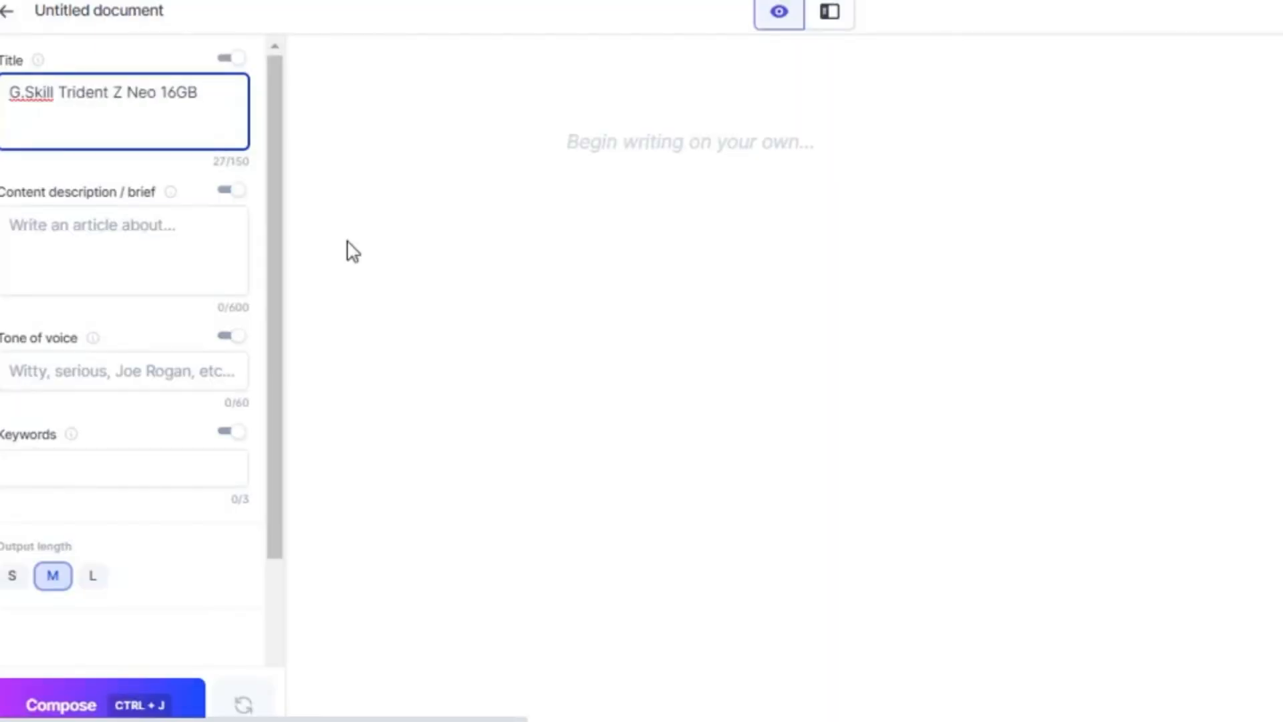
pyautogui.write('Review')
# Enter the brief "Write a brief review of G.Skill Trident Z Neo 16GB RAM" and set the tone to "professional, conversational".
pyautogui.click(44, 248)
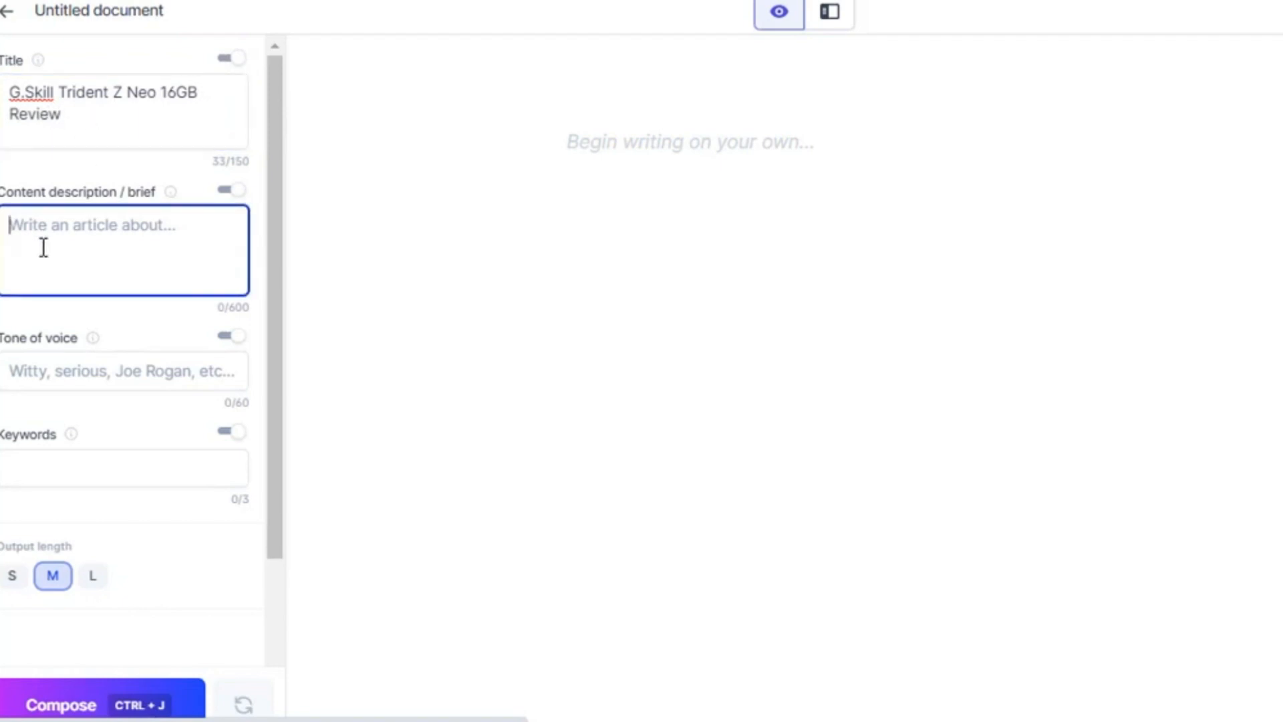
pyautogui.write('Write a brief')
pyautogui.press('Tab')
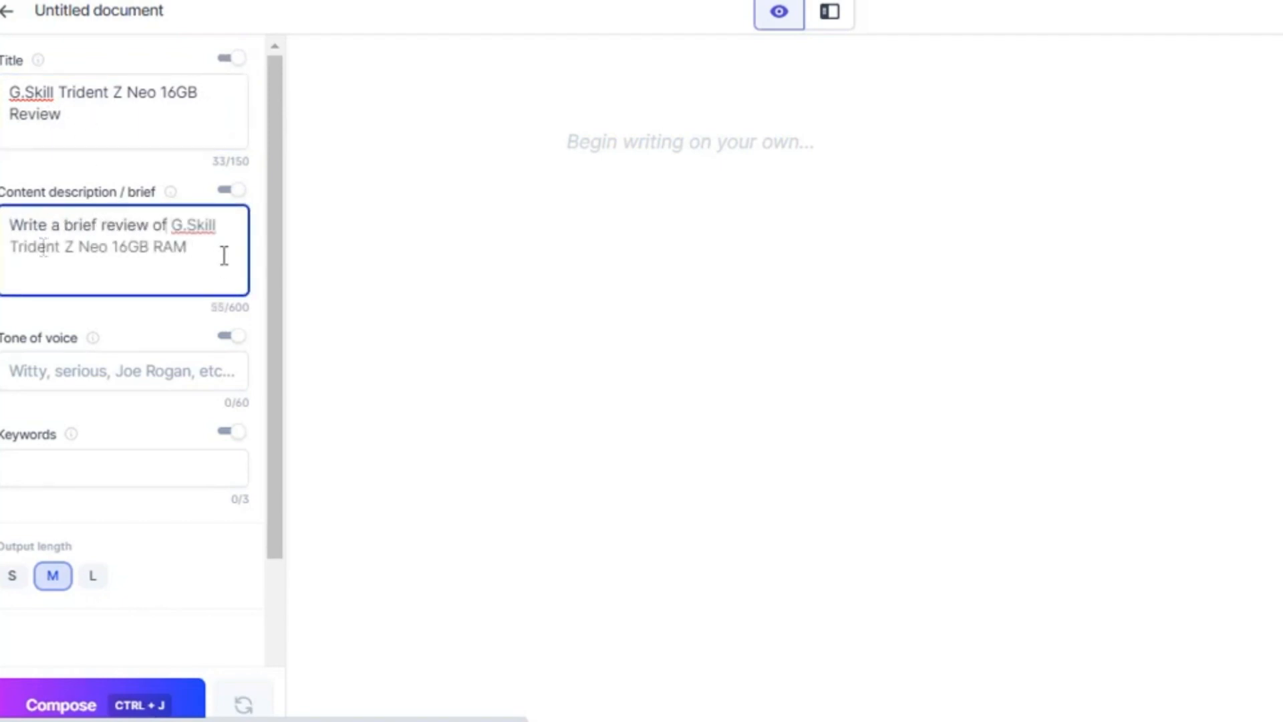
pyautogui.click(136, 370)
pyautogui.click(107, 425)
pyautogui.click(129, 465)
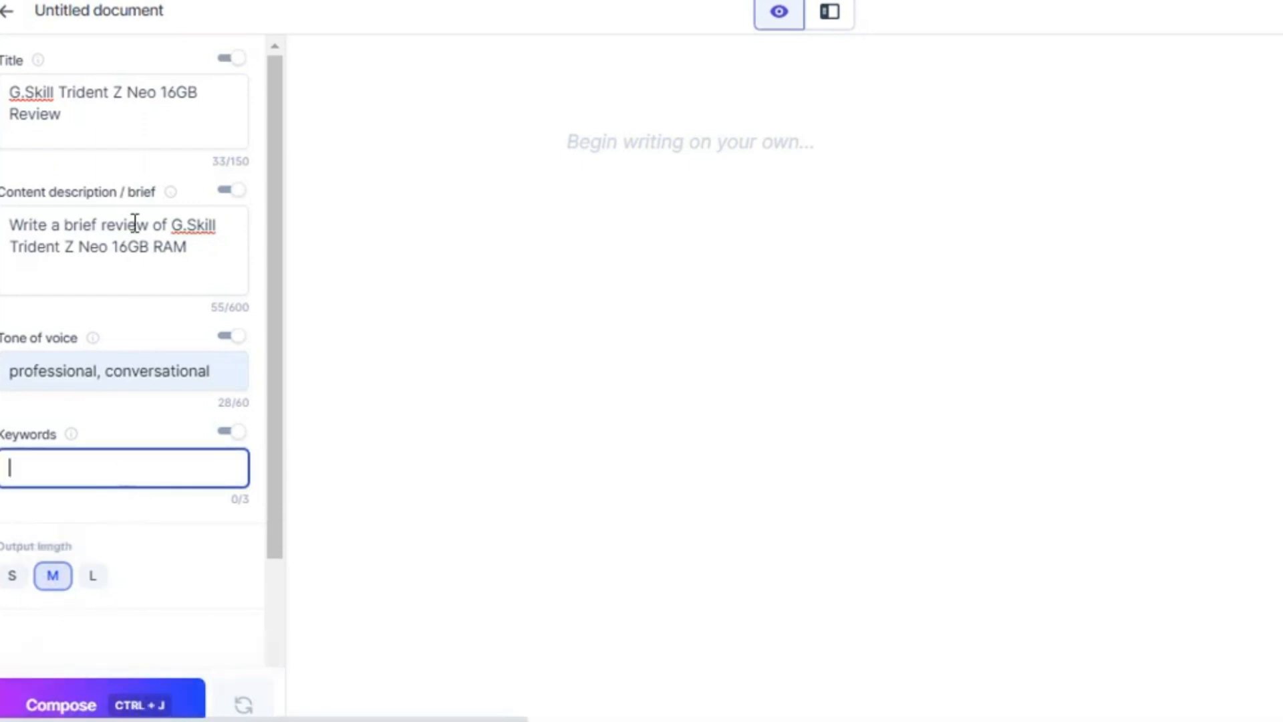
# Compose the product review, generate a further passage of it, and read through the text.
pyautogui.click(137, 704)
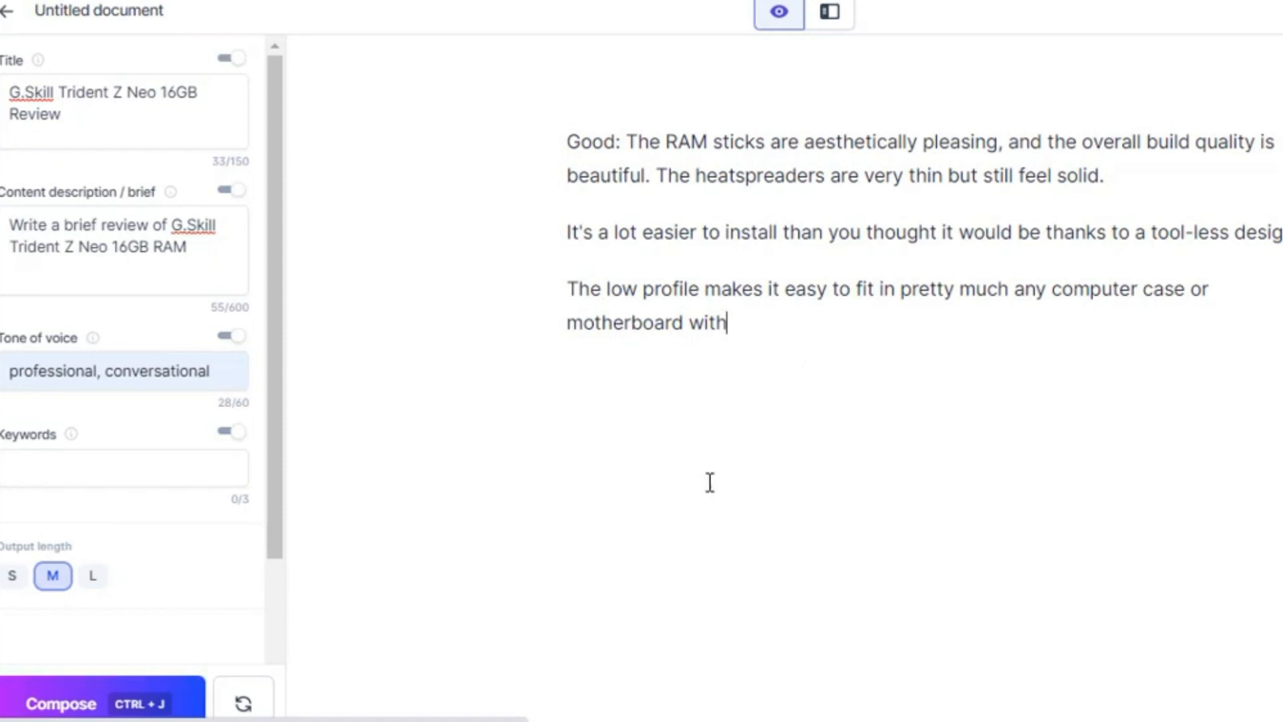
pyautogui.hotkey('ctrl', 'j')
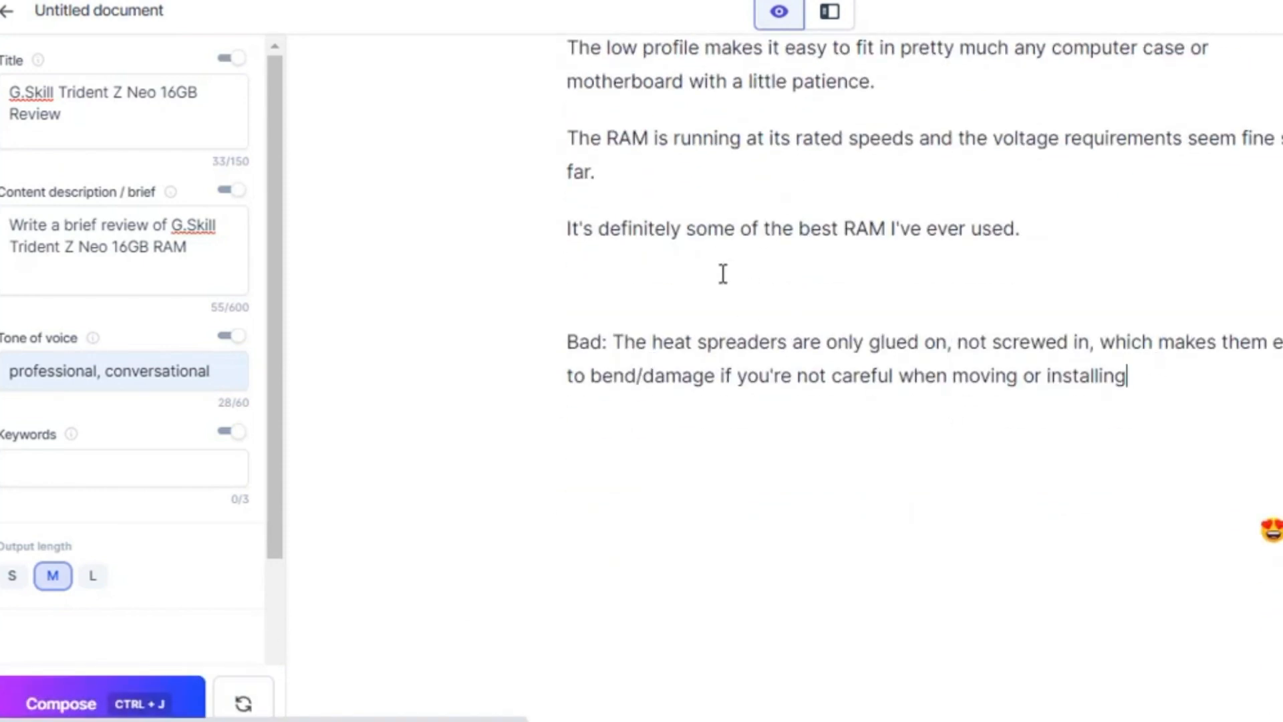
pyautogui.scroll(3, 904, 350)
pyautogui.scroll(-2, 951, 346)
pyautogui.scroll(2, 970, 348)
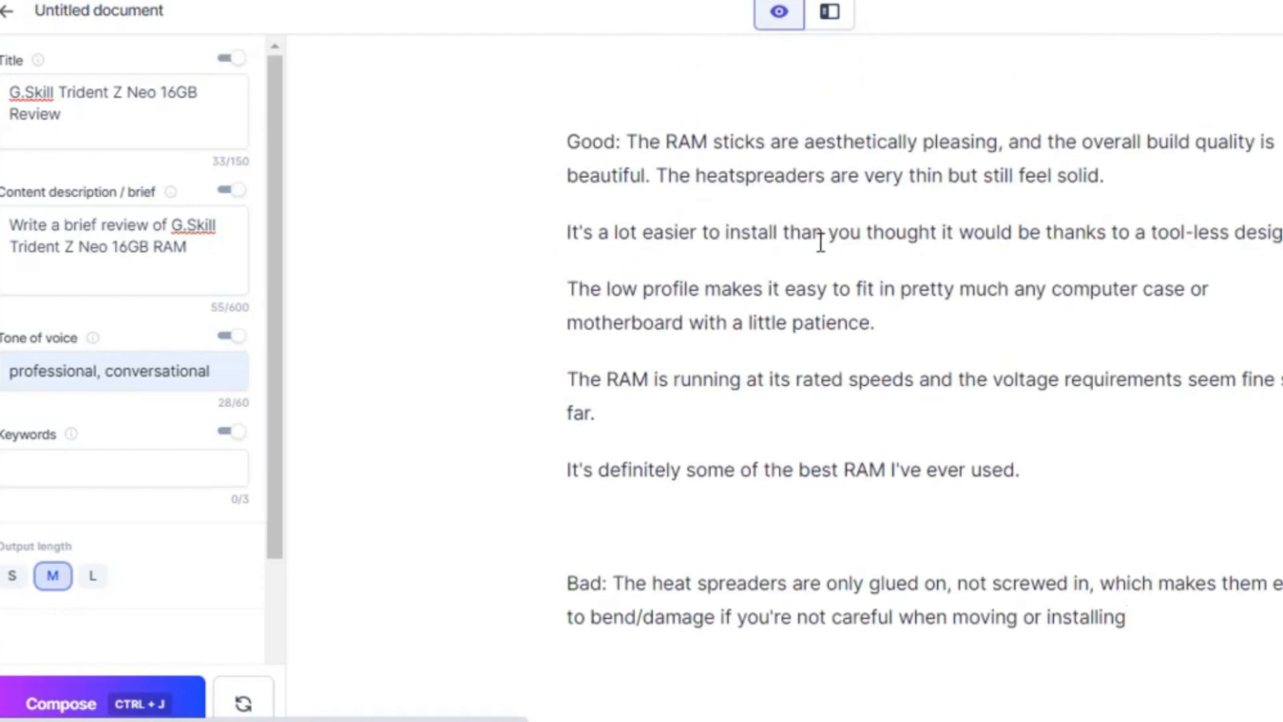
pyautogui.scroll(-3, 891, 272)
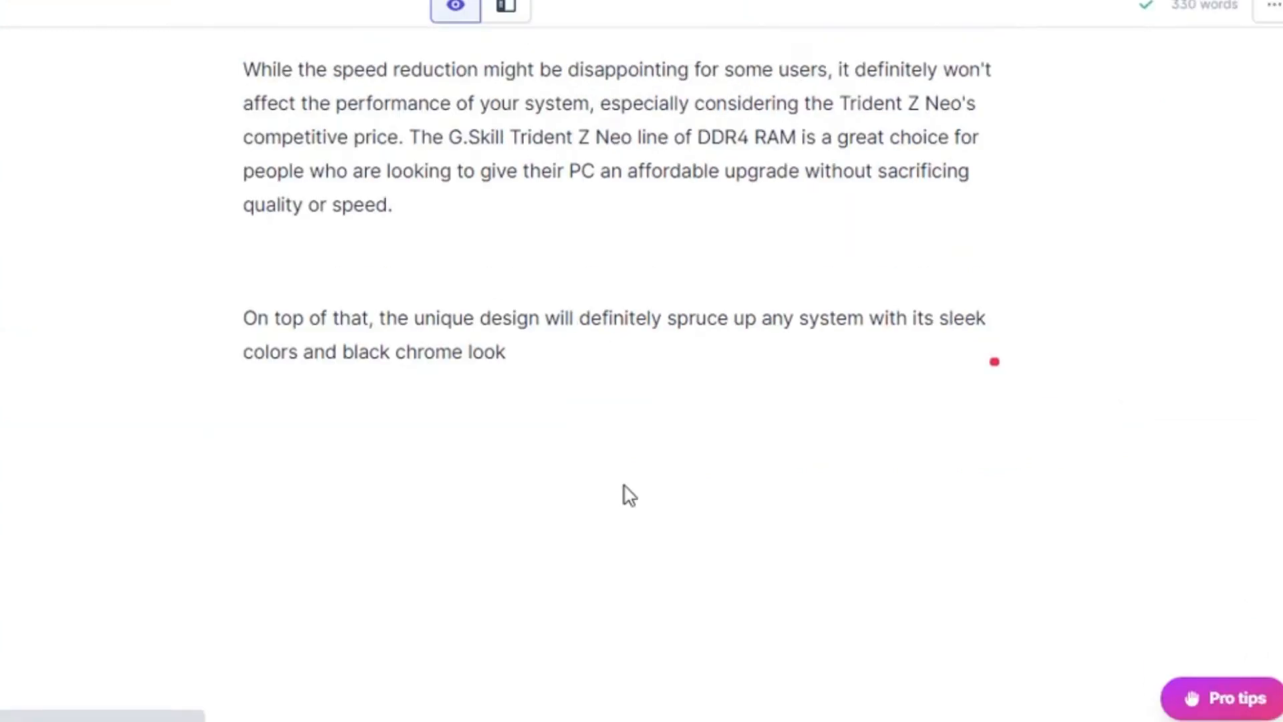
# Select the generated review paragraphs from the series introduction through "without sacrificing quality or speed" for copying.
pyautogui.scroll(5, 626, 492)
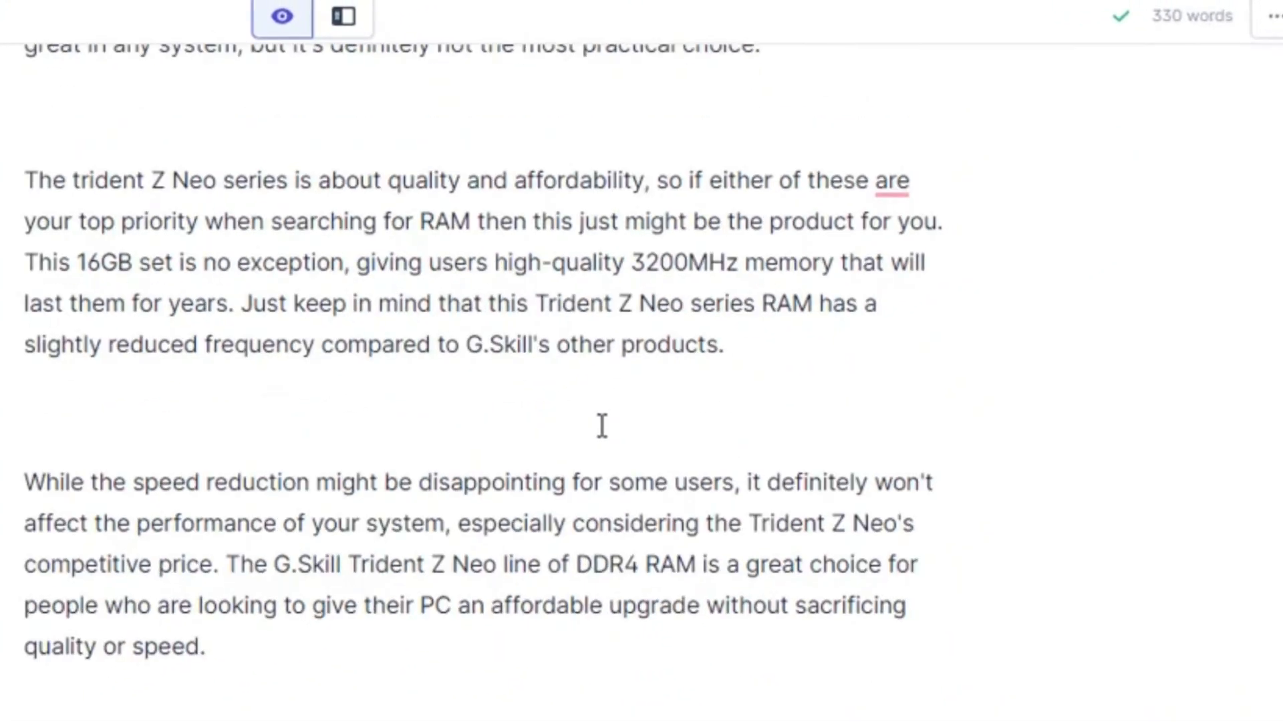
pyautogui.scroll(7, 588, 541)
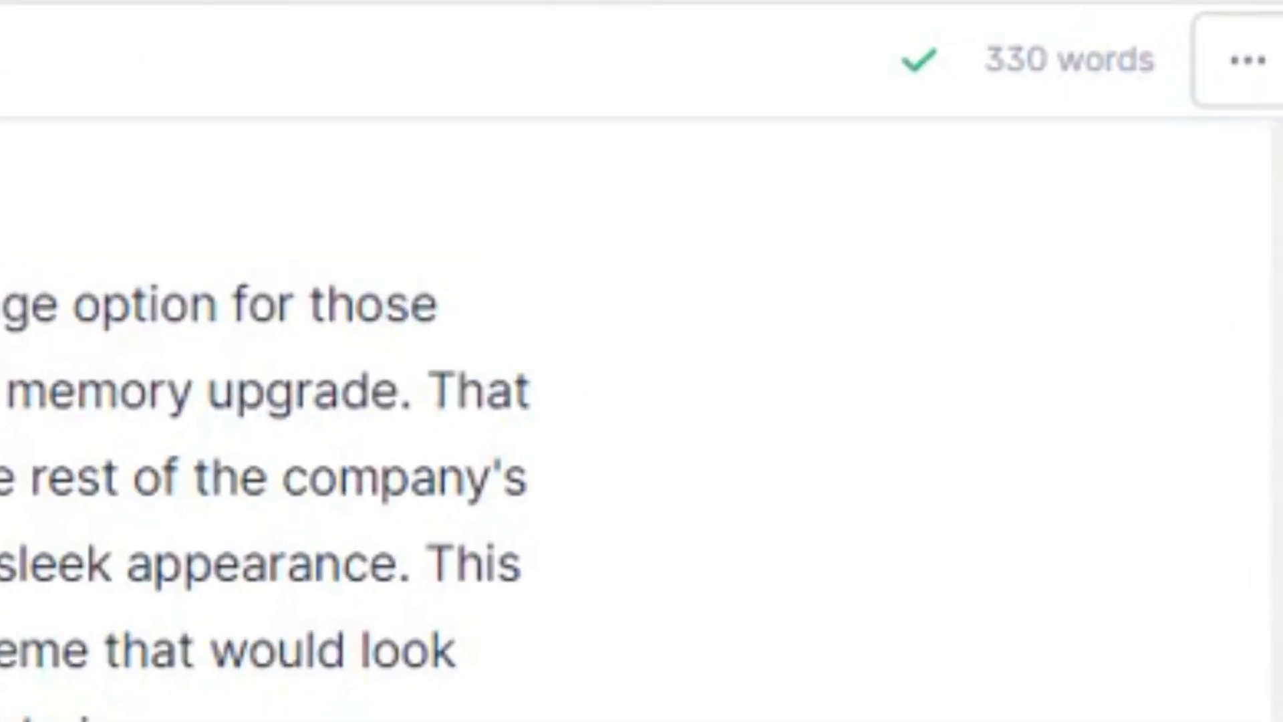
pyautogui.moveTo(278, 286); pyautogui.dragTo(473, 186)
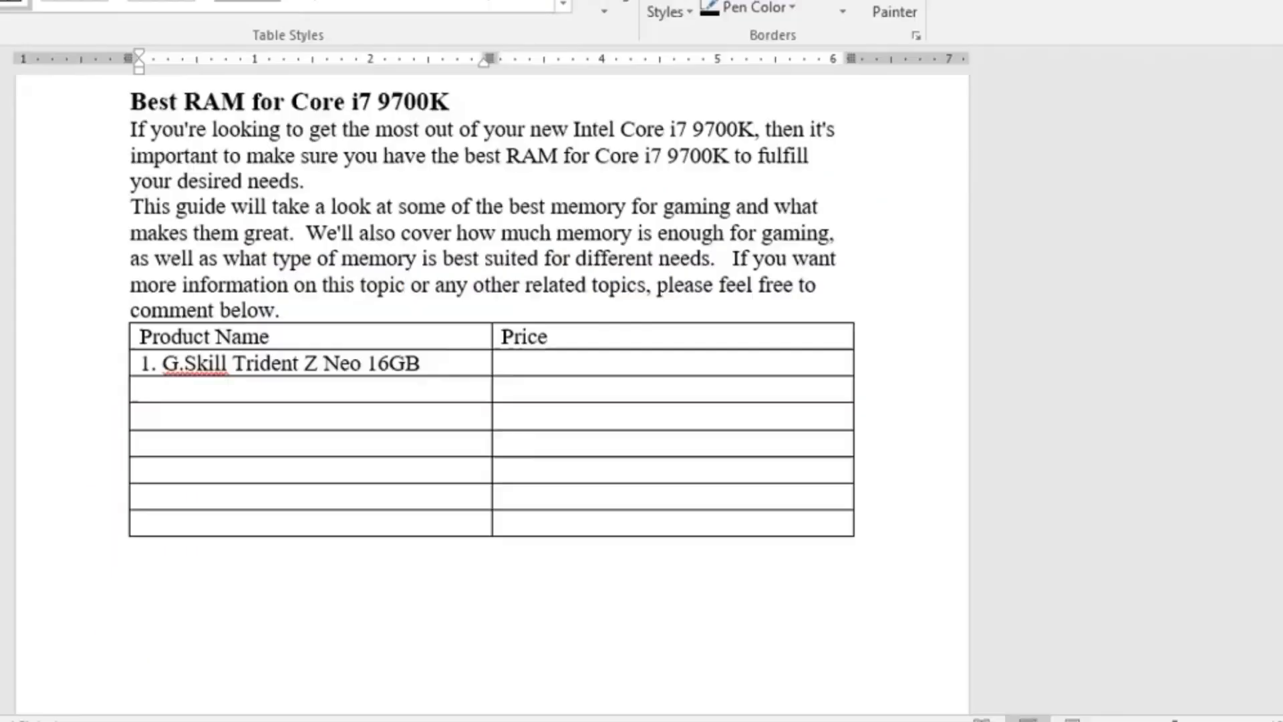
# Switch to the Word document and paste the copied review on a new line below the product table.
pyautogui.scroll(-3, 298, 429)
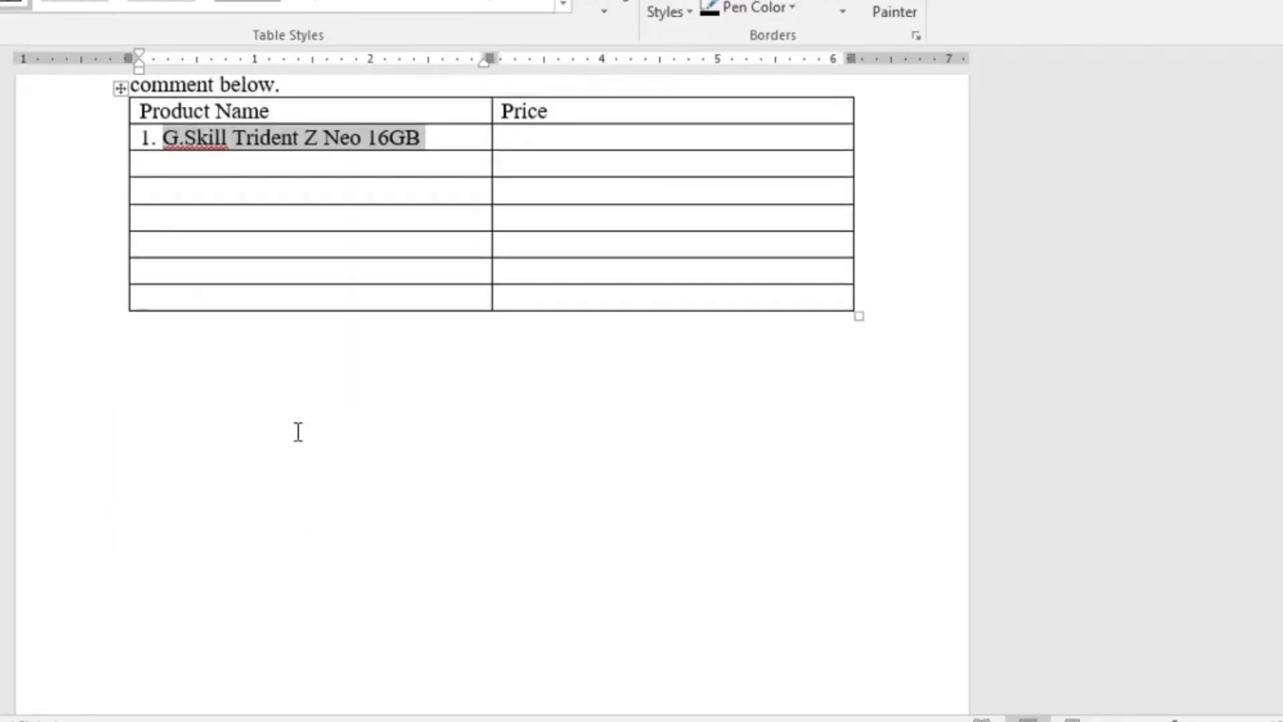
pyautogui.click(324, 433)
pyautogui.press('Return')
pyautogui.hotkey('ctrl', 'v')
pyautogui.hotkey('ctrl', 'z')
pyautogui.rightClick(175, 382)
pyautogui.click(294, 487)
# Copy the first product's name from the table above the review as "1. G.Skill Trident Z Neo 16GB" and apply the Heading 2 style.
pyautogui.scroll(8, 418, 321)
pyautogui.moveTo(422, 313); pyautogui.dragTo(196, 327)
pyautogui.hotkey('ctrl', 'c')
pyautogui.click(195, 494)
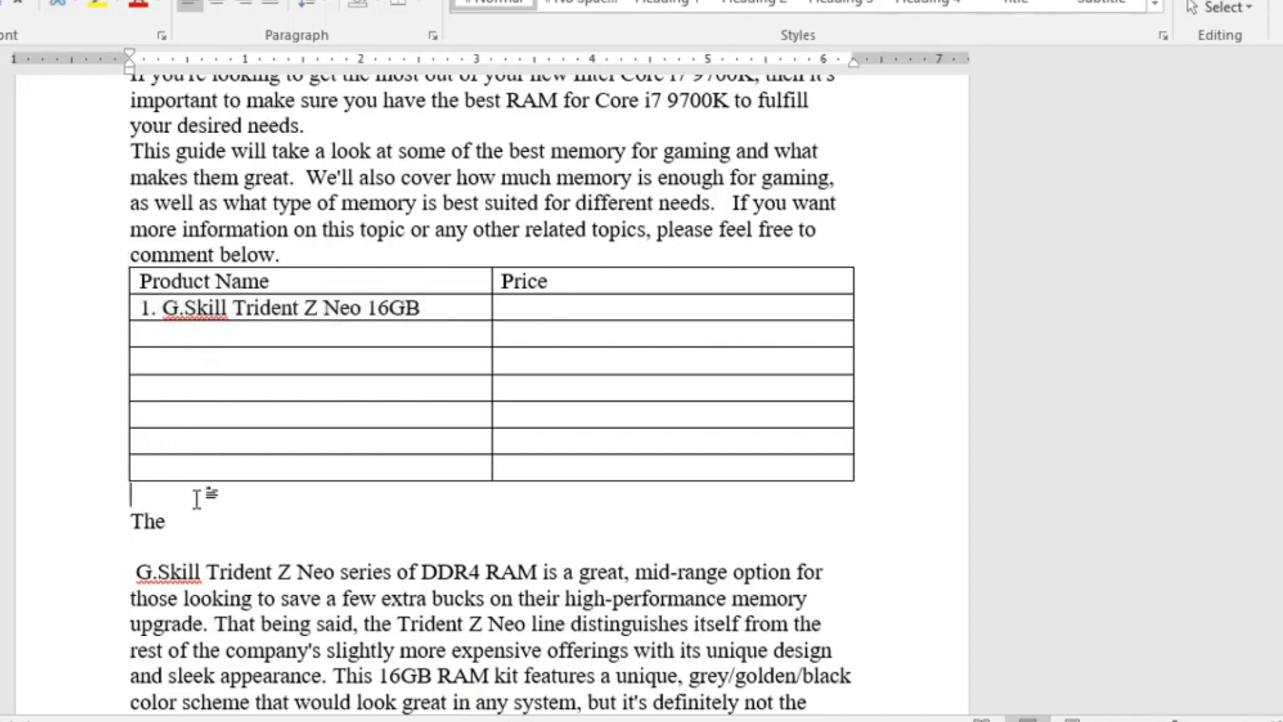
pyautogui.hotkey('ctrl', 'v')
pyautogui.tripleClick(266, 494)
pyautogui.click(753, 3)
# Join the separated word "The" with the review's opening sentence under the product heading.
pyautogui.click(137, 556)
pyautogui.press('BackSpace')
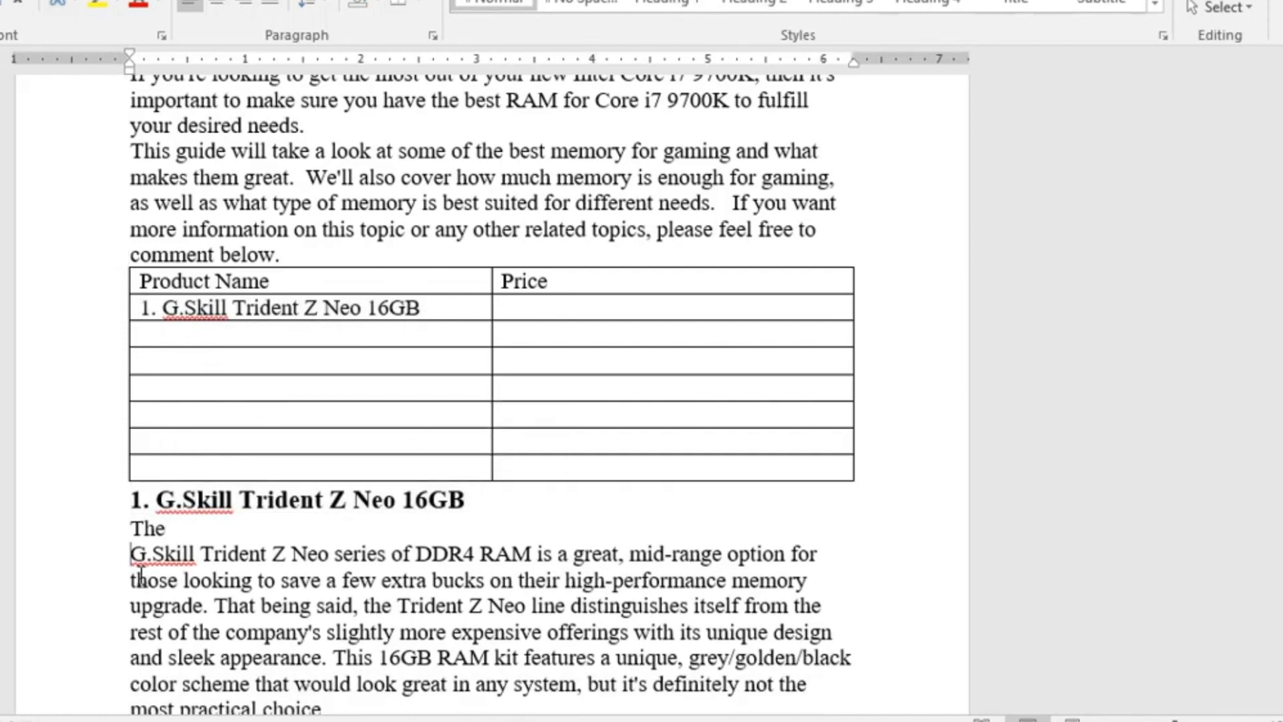
pyautogui.press('BackSpace')
# Remove the blank lines between the three paragraphs of the G.Skill Trident Z Neo review.
pyautogui.scroll(-2, 540, 461)
pyautogui.scroll(-2, 540, 461)
pyautogui.click(200, 404)
pyautogui.press('BackSpace')
pyautogui.press('BackSpace')
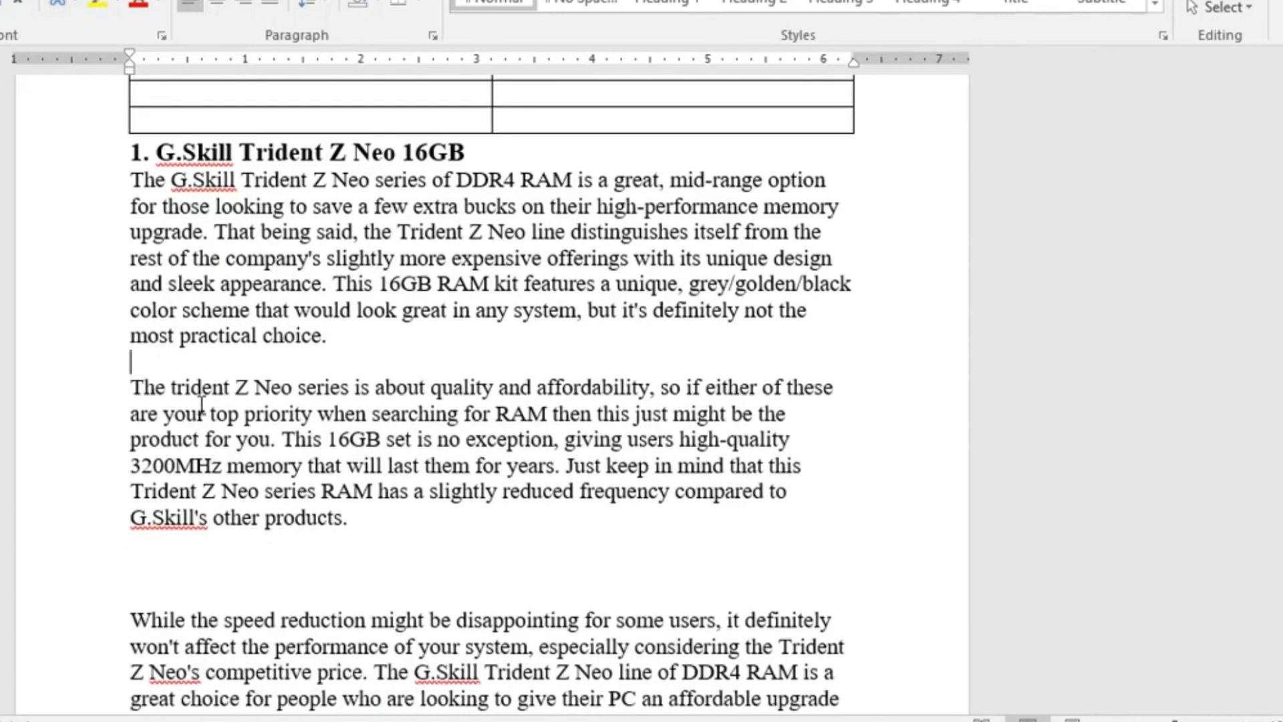
pyautogui.press('BackSpace')
pyautogui.click(248, 549)
pyautogui.press('BackSpace')
pyautogui.press('BackSpace')
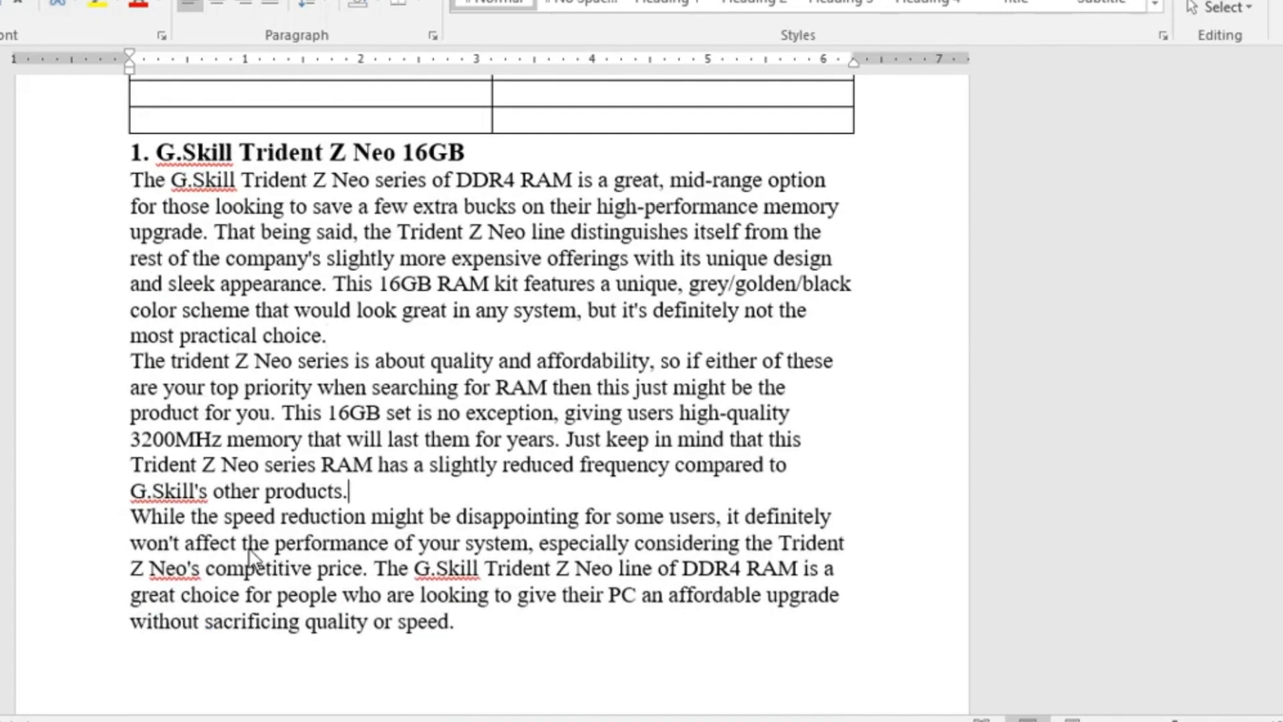
# Add paragraph spacing between the three paragraphs of the G.Skill Trident Z Neo review.
pyautogui.scroll(-3, 598, 443)
pyautogui.scroll(3, 414, 427)
pyautogui.moveTo(501, 671); pyautogui.dragTo(86, 234)
pyautogui.click(317, 5)
pyautogui.click(401, 260)
pyautogui.click(519, 428)
pyautogui.scroll(-3, 515, 410)
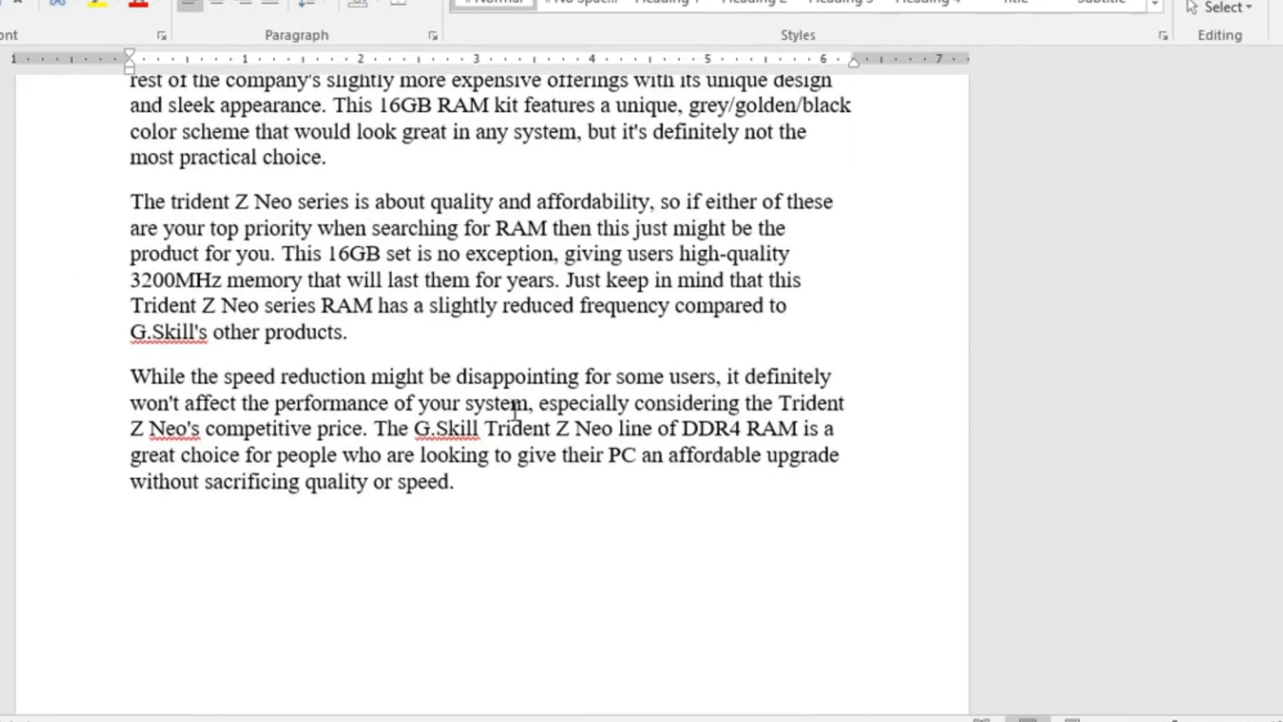